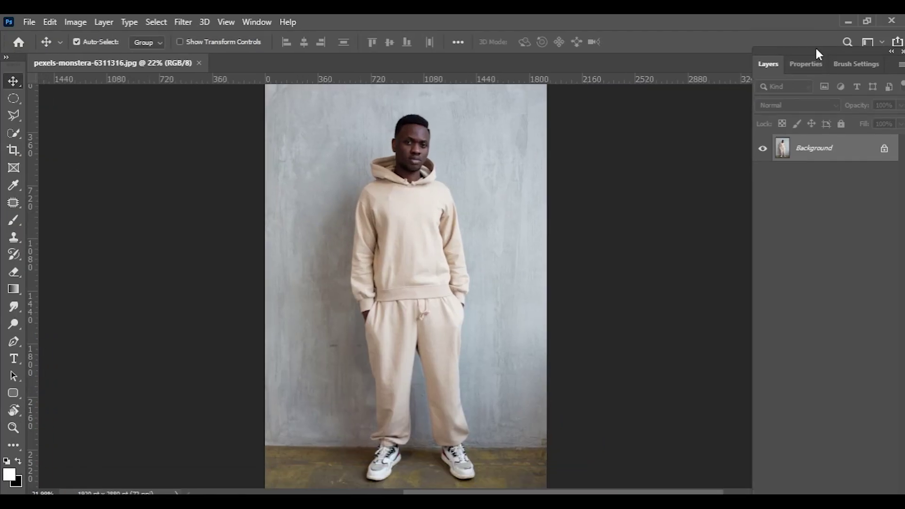
Cut the man out from the grey wall with Select Subject and a layer mask
drag(816, 49, 808, 17)
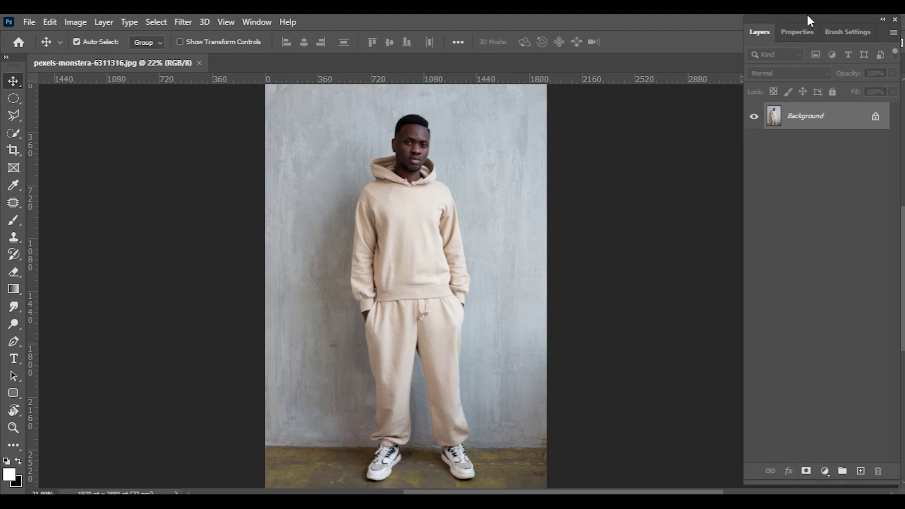
scroll(666, 222, down, 2)
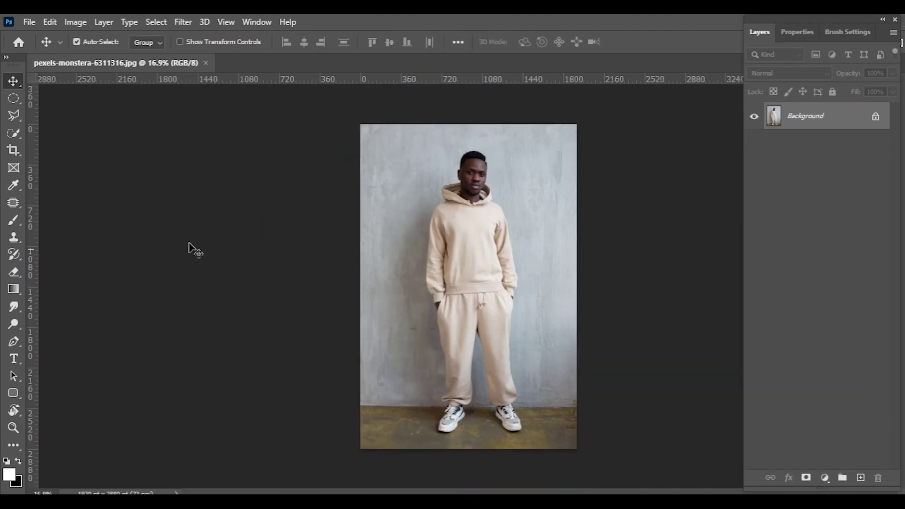
key(w)
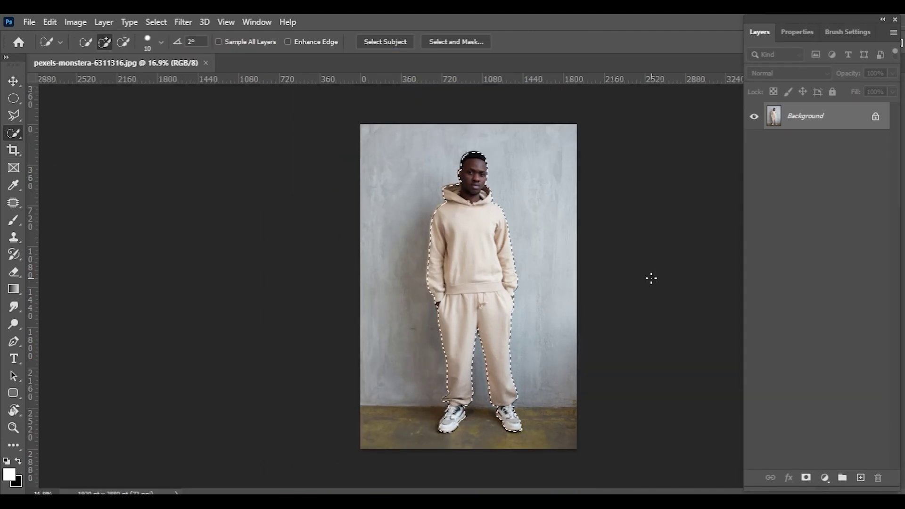
click(805, 479)
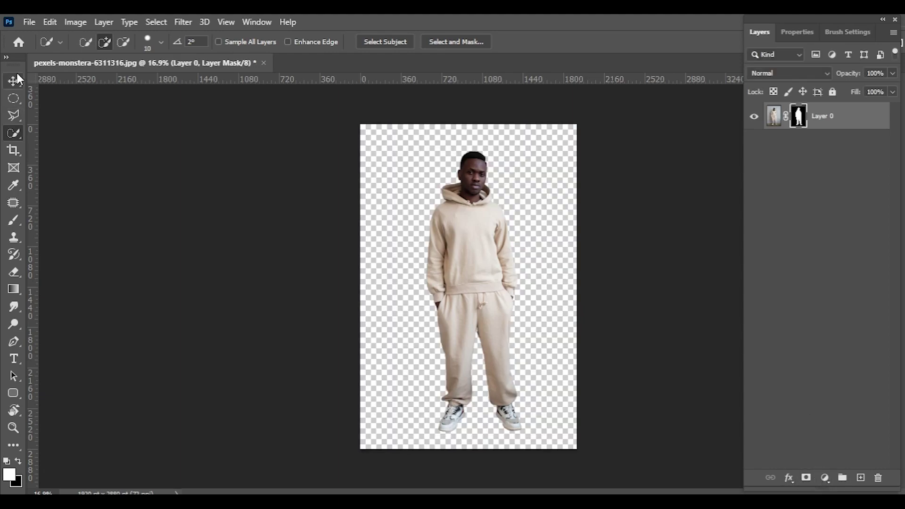
Enlarge the figure, crop to his upper body, and add a dark solid colour background
key(ctrl+t)
drag(606, 347, 586, 377)
click(13, 150)
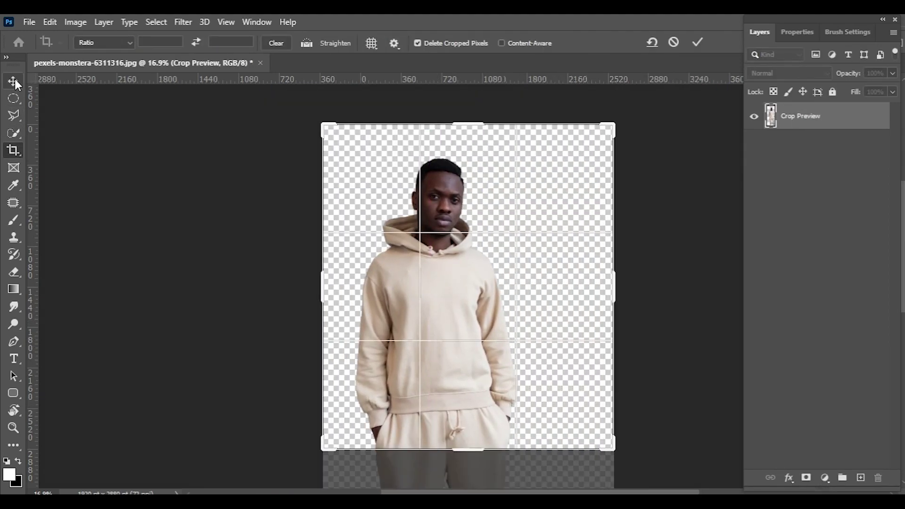
click(16, 82)
drag(518, 281, 521, 250)
click(825, 479)
click(839, 241)
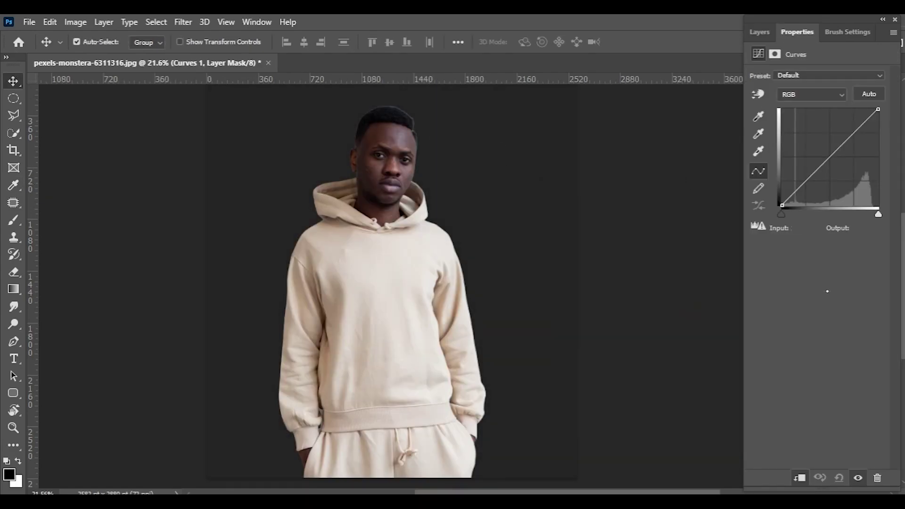
Darken the man with Curves and add a clipped monochrome Channel Mixer with an inverted mask
drag(830, 157, 839, 170)
click(760, 31)
click(825, 478)
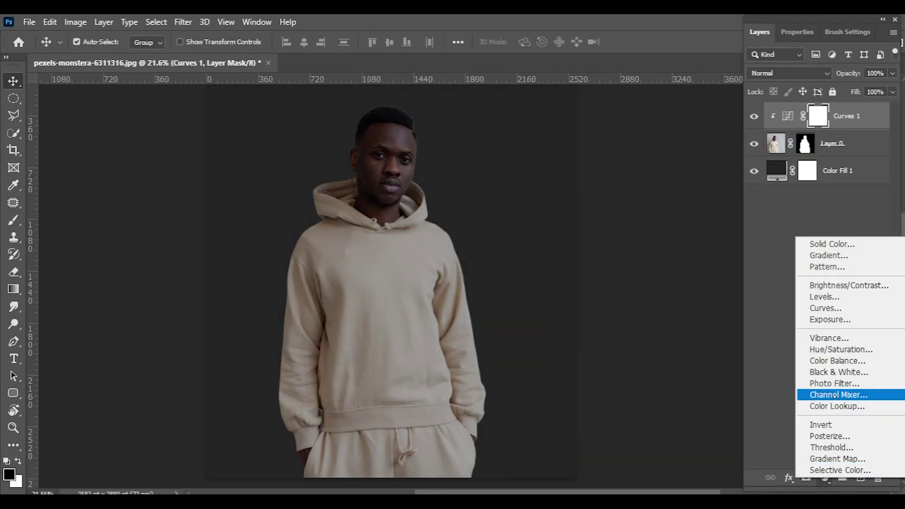
click(834, 395)
click(757, 109)
click(759, 32)
key(ctrl+i)
Paint white on the Channel Mixer mask to grey the hoodie beside the neck
key(b)
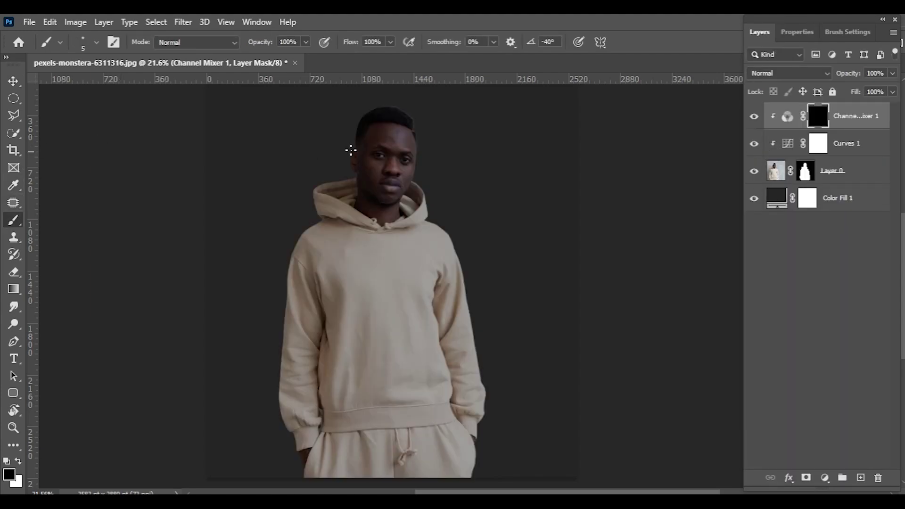
scroll(351, 150, up, 10)
key(x)
key(z)
mouse_move(417, 203)
mouse_down()
mouse_move(424, 304)
mouse_move(233, 370)
mouse_move(467, 330)
mouse_move(446, 273)
mouse_move(514, 253)
mouse_up()
scroll(419, 270, up, 2)
key(b)
With a much larger brush, paint broad strokes greying the rest of the hoodie body
right_click(367, 219)
drag(452, 189, 344, 158)
scroll(344, 157, down, 5)
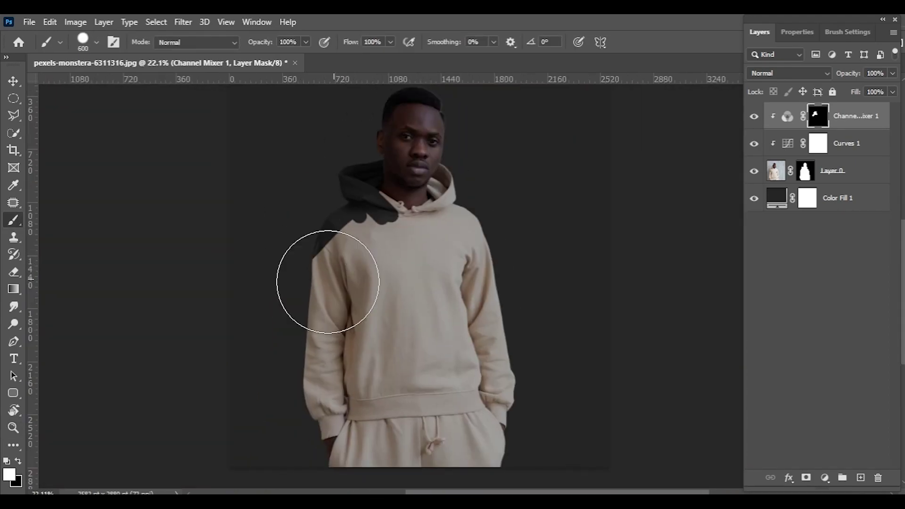
mouse_move(327, 283)
mouse_down()
mouse_move(435, 435)
mouse_move(340, 341)
mouse_up()
key(x)
scroll(374, 387, down, 2)
drag(374, 388, 495, 454)
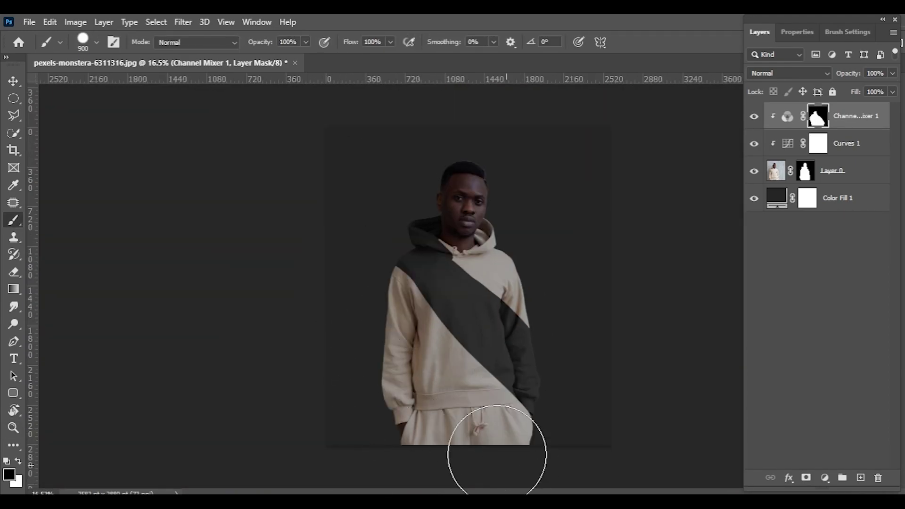
scroll(461, 299, up, 3)
drag(460, 299, 436, 319)
Darken the beige shoulder, collar area and hook-shaped drawstring on the mask
key(x)
drag(440, 222, 542, 165)
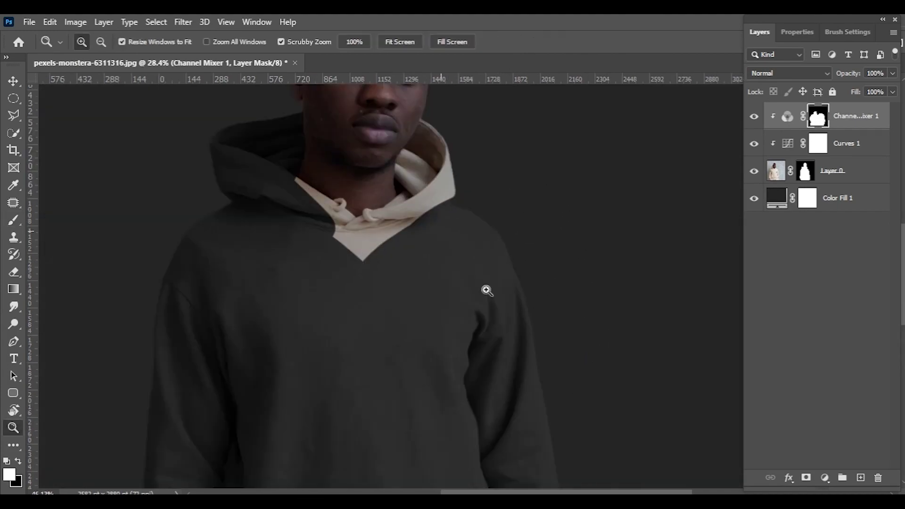
scroll(485, 289, up, 3)
scroll(380, 246, up, 5)
drag(396, 249, 344, 253)
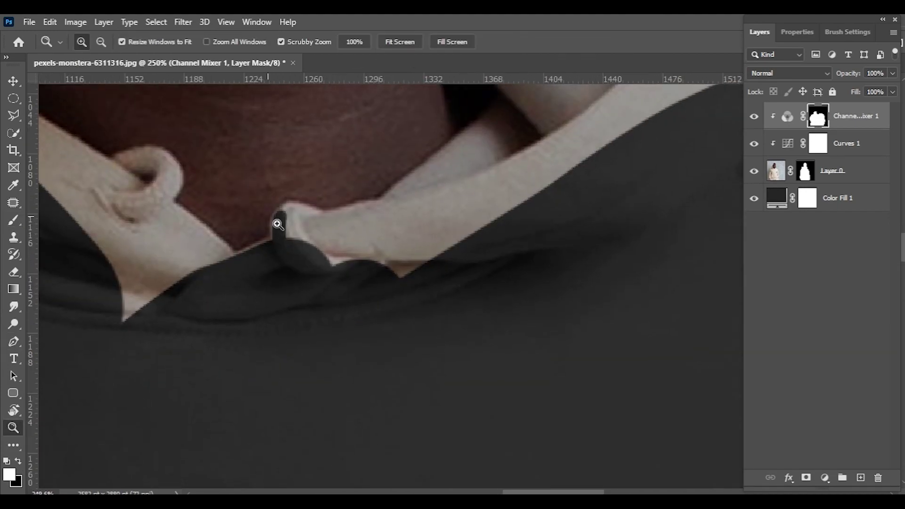
scroll(277, 225, up, 2)
drag(284, 210, 283, 232)
drag(303, 268, 349, 238)
scroll(369, 205, down, 2)
scroll(370, 205, left, 4)
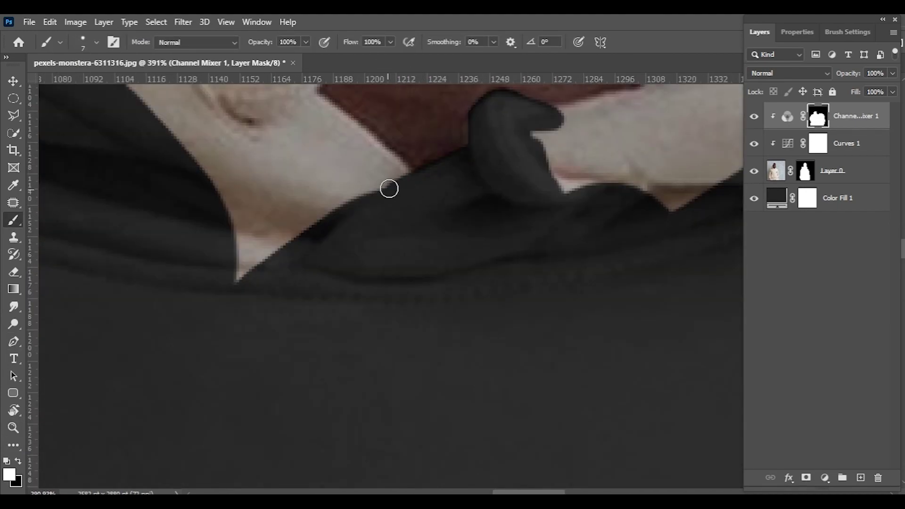
scroll(389, 189, up, 2)
With a slightly larger brush, grey the drawstring tips, stems and beige collar strip
key(bracketright)
drag(302, 325, 266, 370)
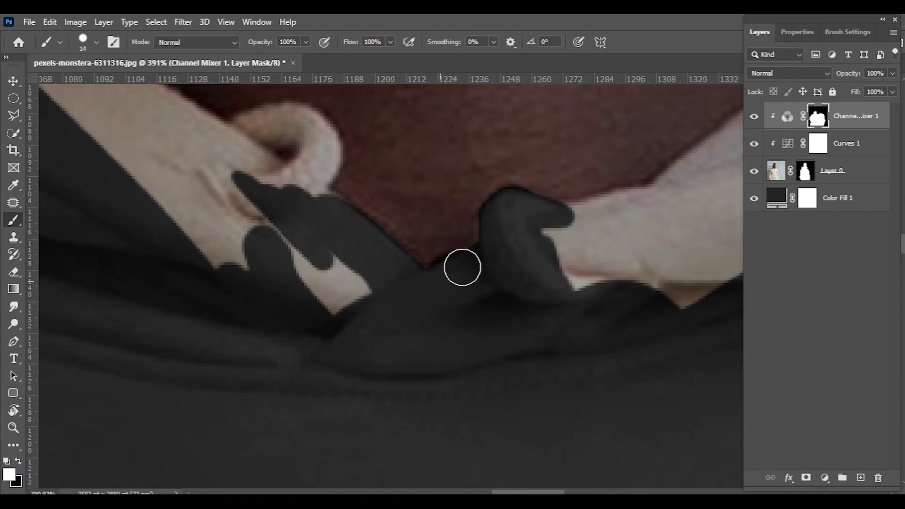
scroll(462, 267, up, 2)
scroll(425, 259, left, 3)
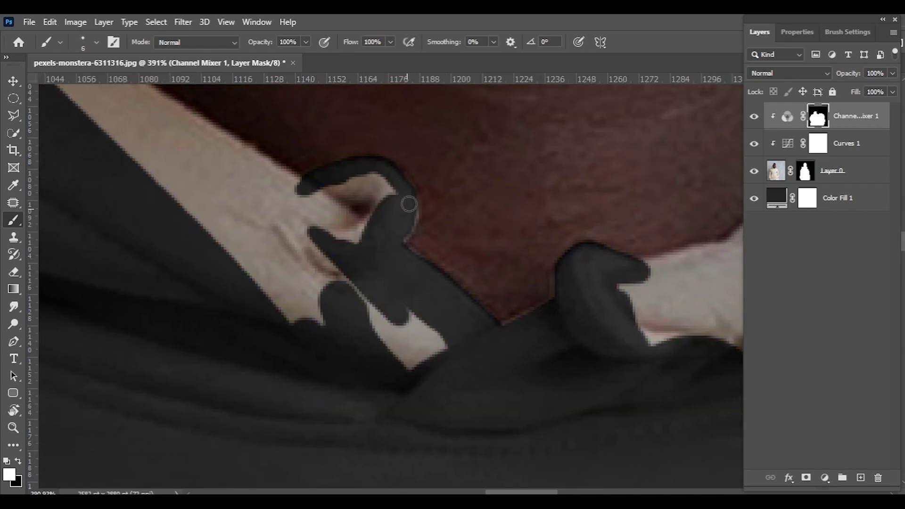
key(bracketright)
key(bracketright)
key(bracketright)
drag(369, 204, 319, 231)
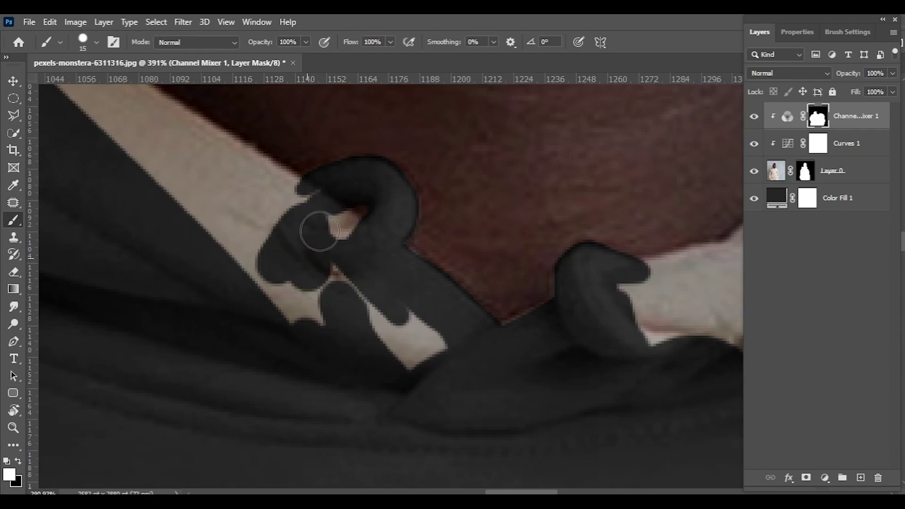
scroll(307, 254, down, 3)
scroll(292, 323, up, 2)
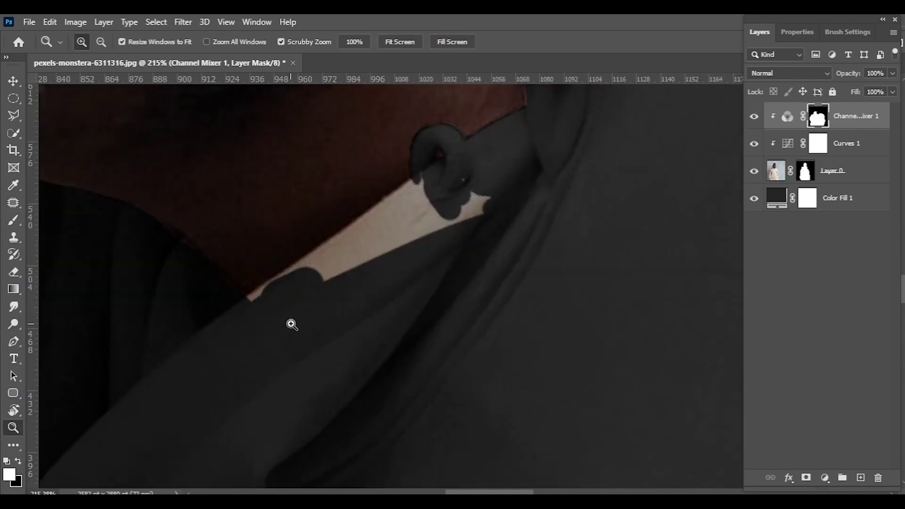
drag(253, 325, 448, 147)
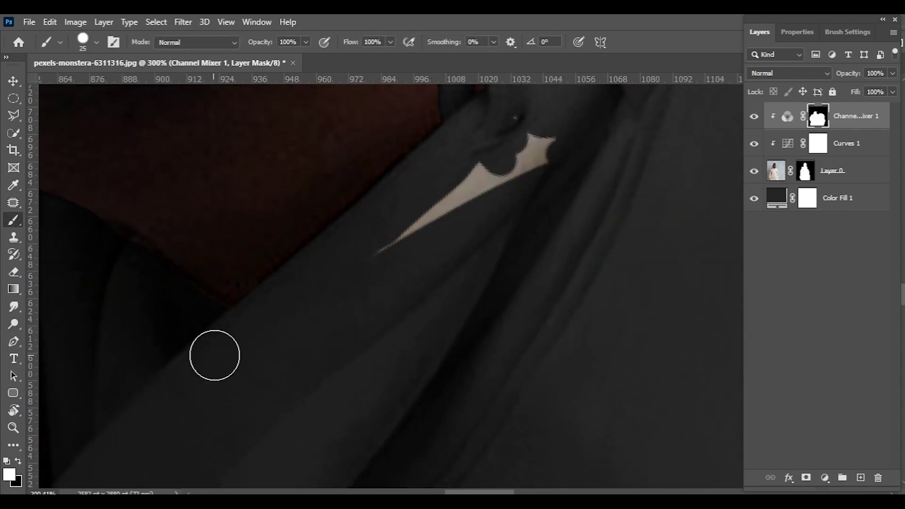
scroll(214, 356, right, 5)
drag(309, 257, 320, 245)
scroll(320, 246, left, 5)
drag(304, 192, 361, 324)
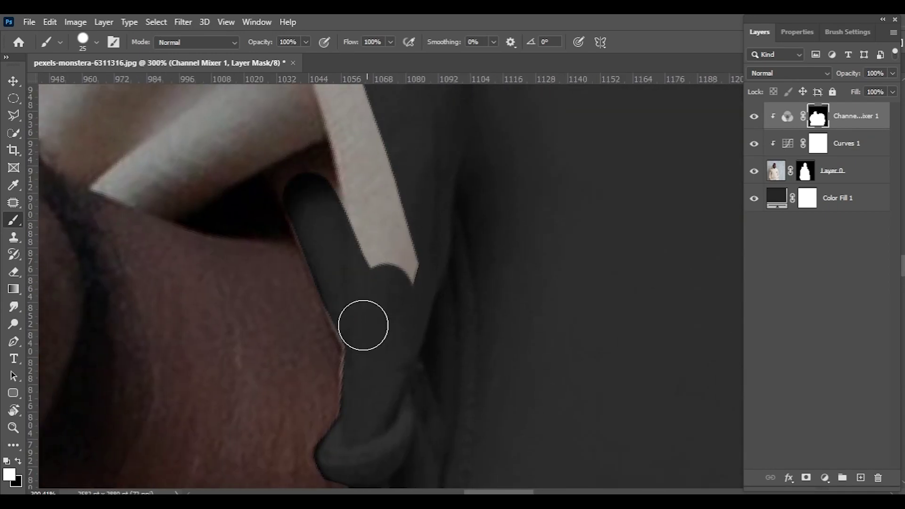
Zoom in on the collar edge and paint the remaining beige along it dark grey
key(z)
mouse_move(331, 264)
mouse_down()
mouse_move(384, 262)
mouse_move(390, 299)
mouse_up()
key(b)
scroll(408, 233, left, 5)
scroll(358, 264, down, 3)
drag(319, 235, 424, 256)
scroll(293, 317, up, 3)
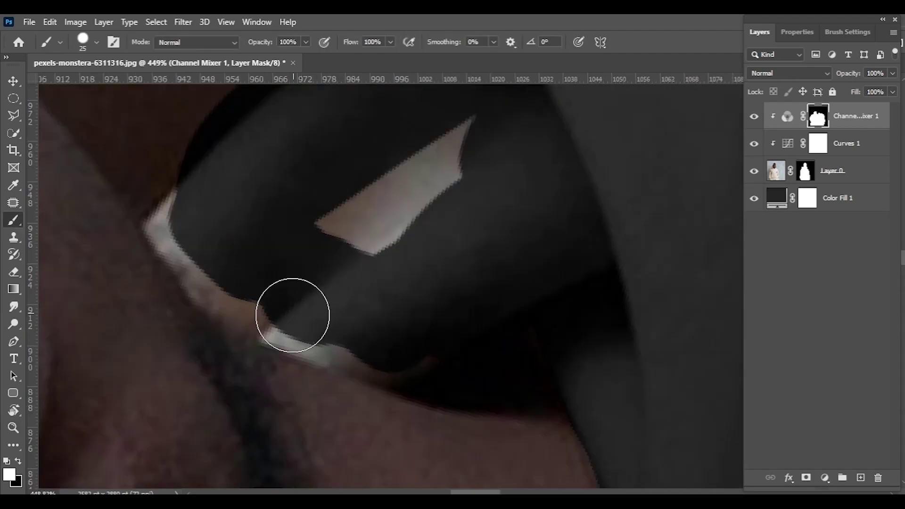
drag(293, 317, 394, 343)
scroll(394, 344, left, 3)
mouse_move(330, 330)
mouse_down()
mouse_move(242, 288)
mouse_move(293, 357)
mouse_move(364, 269)
mouse_move(319, 178)
mouse_move(441, 308)
mouse_move(433, 318)
mouse_up()
mouse_move(518, 226)
mouse_down()
mouse_move(256, 113)
mouse_move(358, 264)
mouse_up()
mouse_move(358, 264)
mouse_down()
mouse_move(227, 222)
mouse_move(257, 347)
mouse_move(316, 165)
mouse_move(262, 274)
mouse_up()
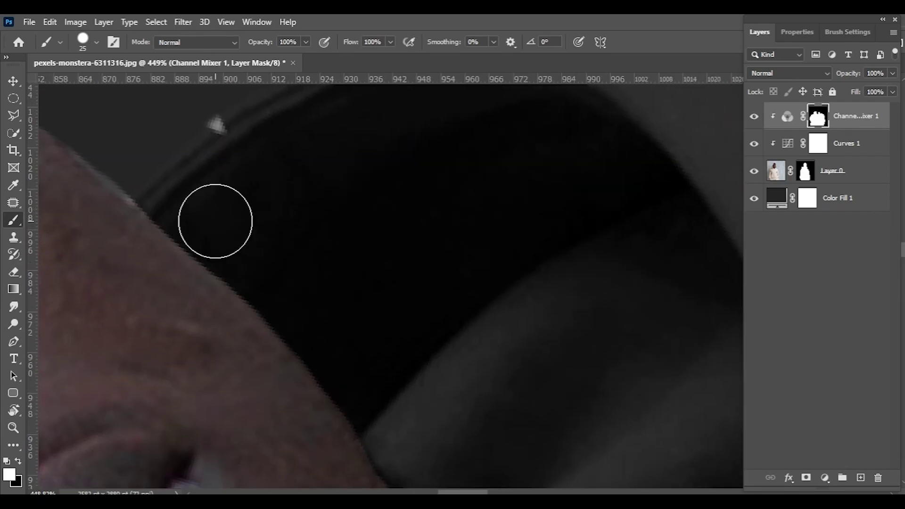
scroll(248, 208, down, 3)
scroll(297, 204, down, 5)
scroll(360, 356, up, 8)
Pan and rotate the view around the neck and hoodie opening to the red collar corner
key(x)
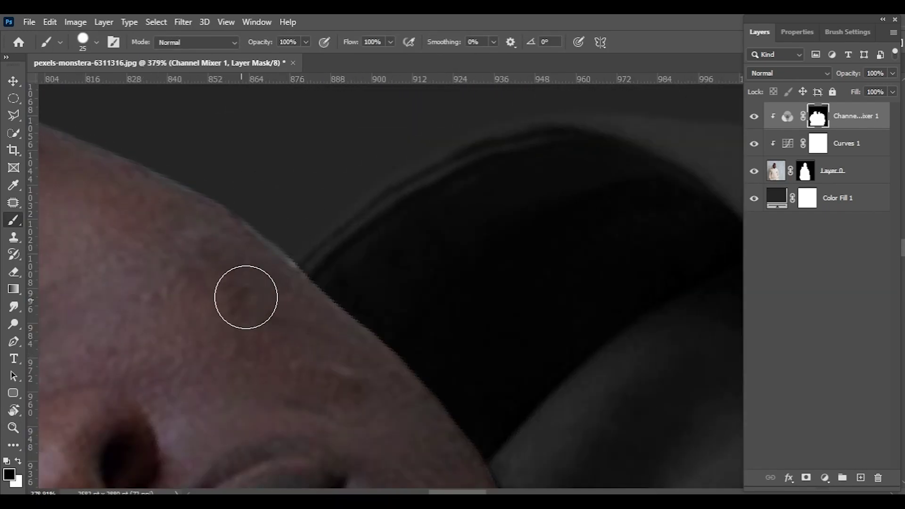
scroll(352, 366, down, 3)
scroll(362, 212, down, 2)
scroll(388, 166, down, 5)
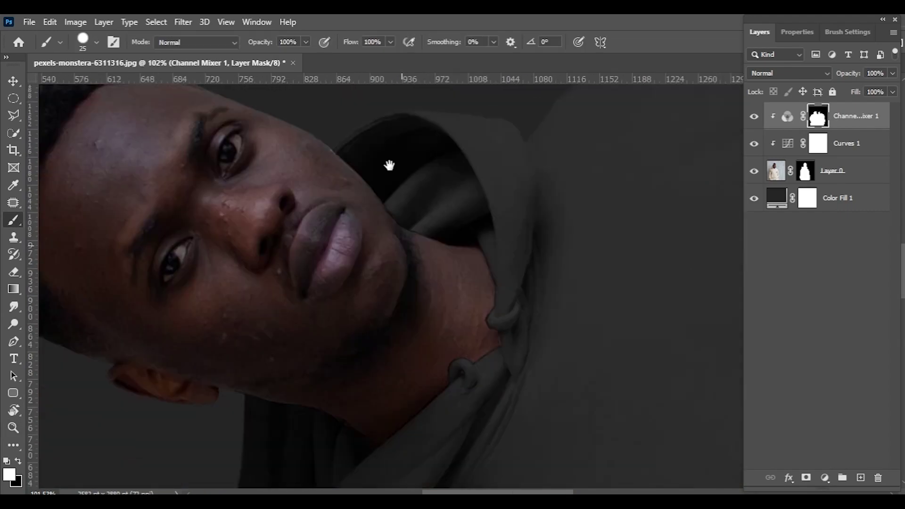
scroll(309, 281, up, 5)
key(x)
drag(309, 282, 135, 244)
key(x)
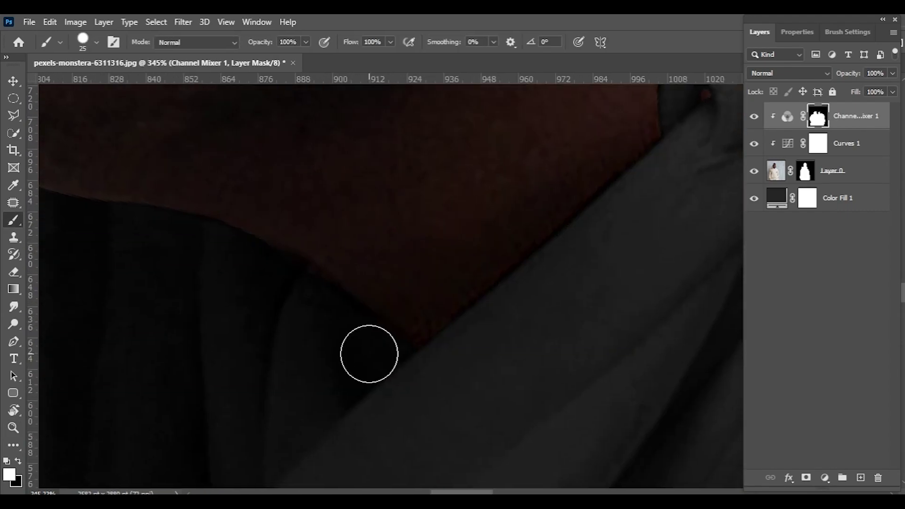
scroll(388, 380, down, 5)
drag(443, 249, 390, 196)
scroll(430, 341, up, 7)
key(x)
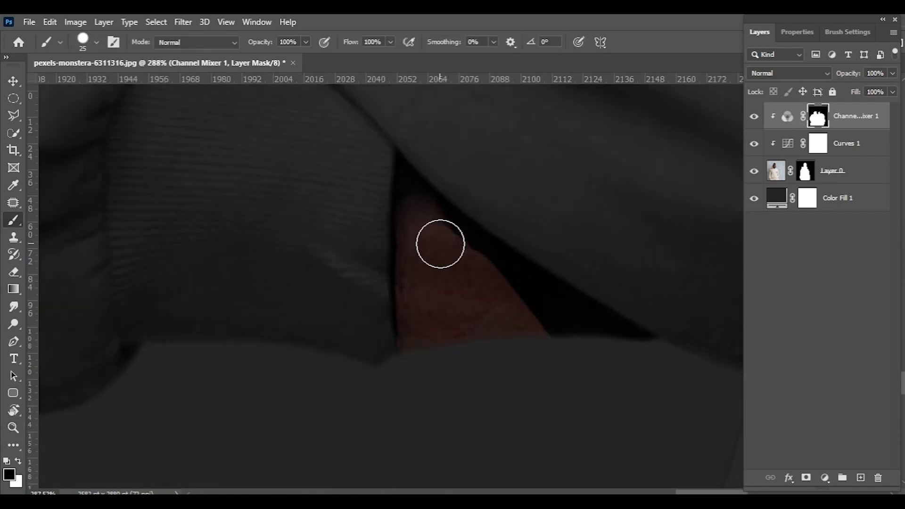
drag(440, 242, 505, 124)
scroll(235, 198, up, 3)
drag(288, 245, 377, 217)
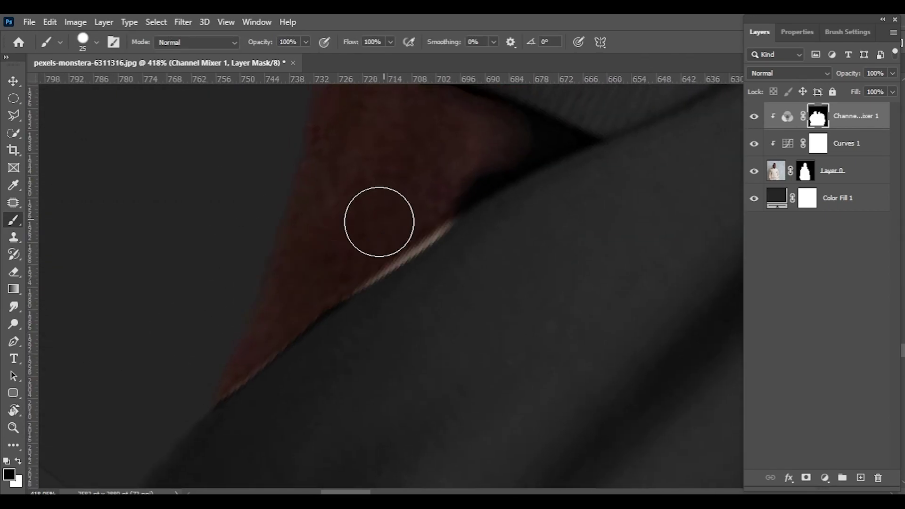
With a smaller brush, straighten the view and restore the pink skin along the collar edge
key(bracketleft)
key(bracketleft)
key(bracketleft)
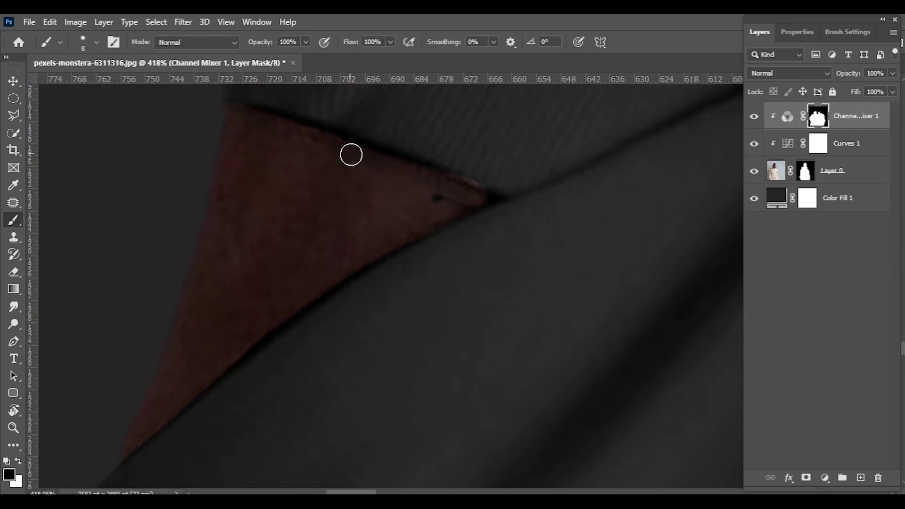
key(r)
drag(351, 155, 258, 351)
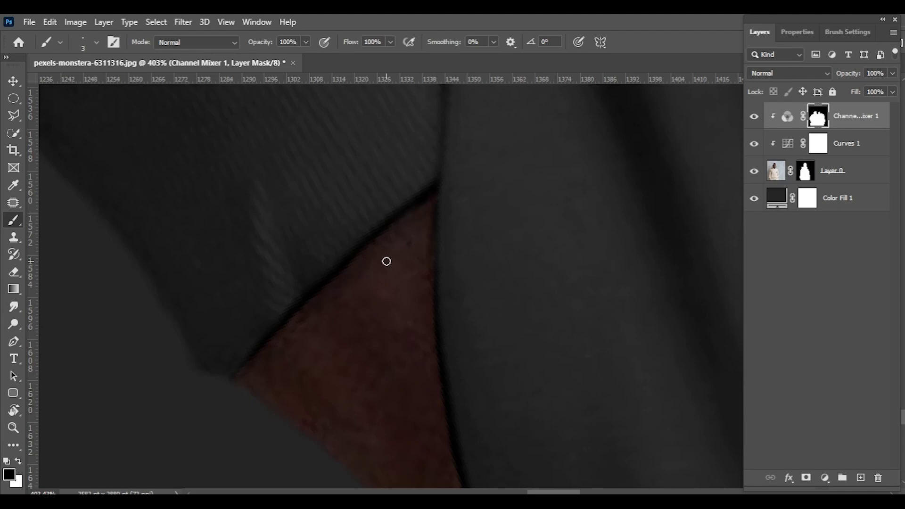
scroll(443, 180, down, 5)
scroll(295, 297, up, 5)
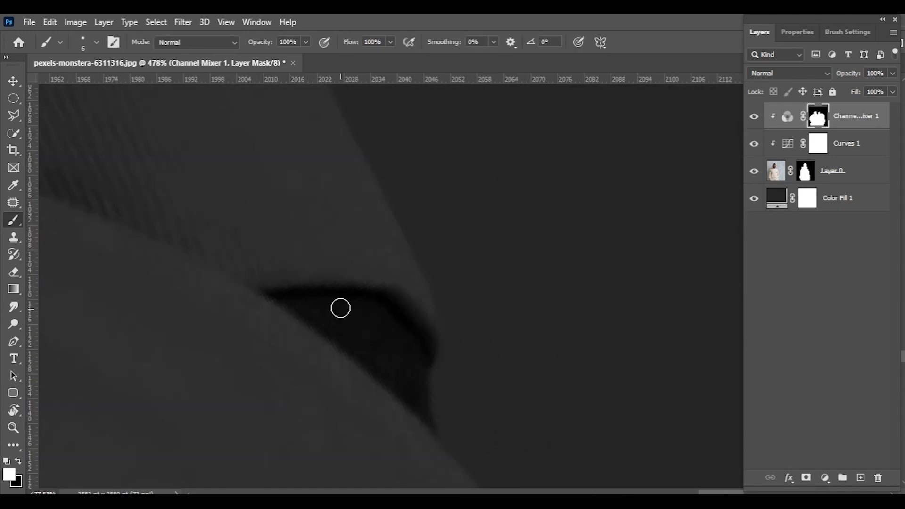
key(x)
drag(339, 314, 408, 375)
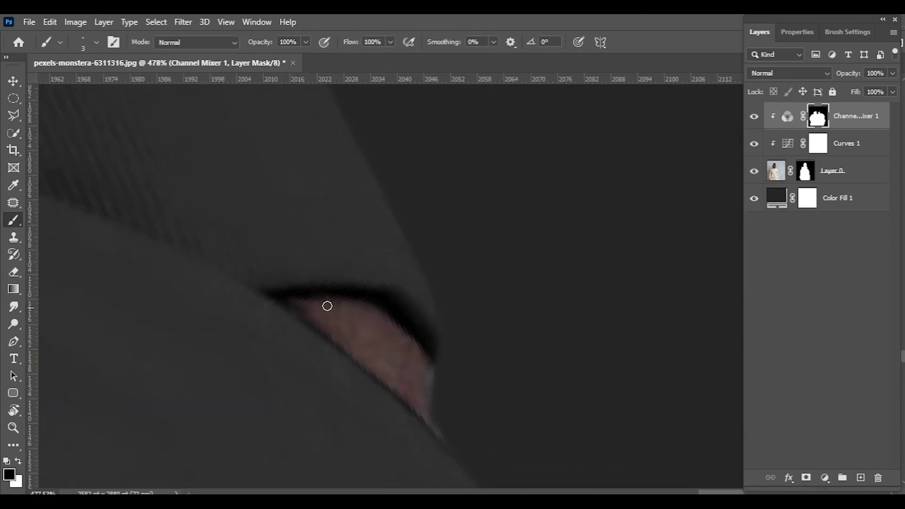
scroll(388, 297, down, 10)
scroll(317, 216, up, 8)
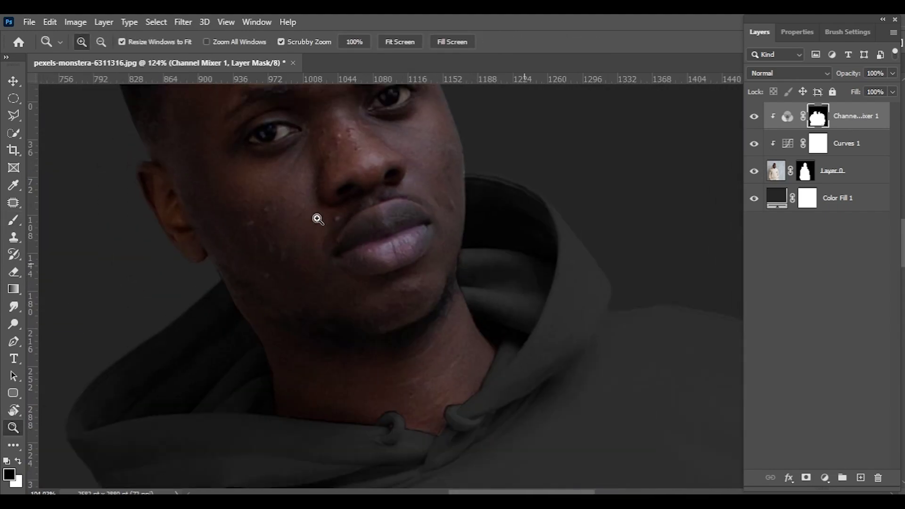
Tidy the jaw and hood edge on the mask, then add a new Solid Color fill layer
right_click(255, 210)
key(Escape)
key(x)
key(bracketright)
key(bracketright)
key(bracketright)
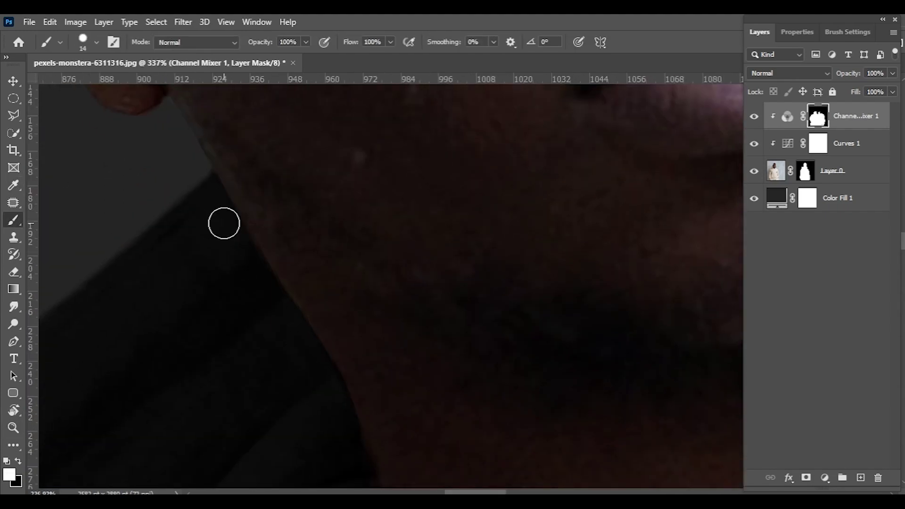
scroll(347, 264, down, 2)
scroll(332, 257, down, 8)
scroll(426, 304, up, 8)
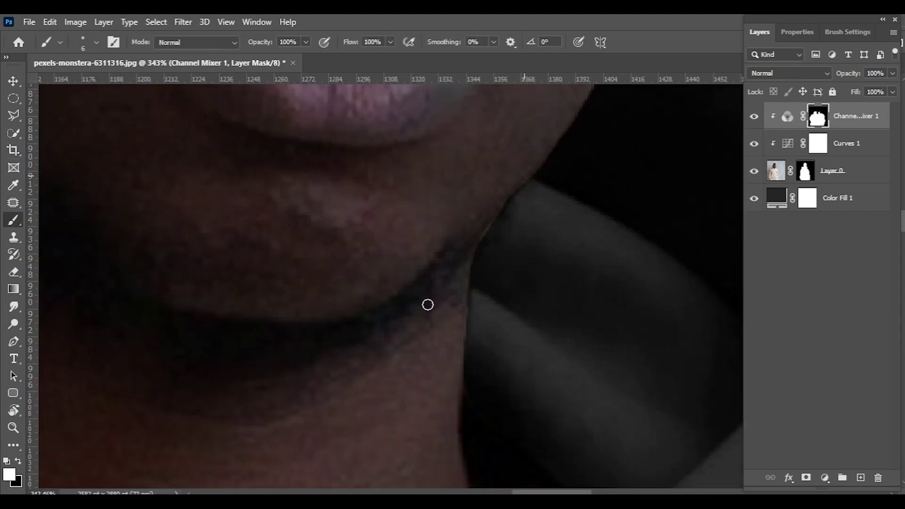
key(bracketleft)
key(bracketleft)
key(bracketleft)
drag(418, 280, 383, 383)
scroll(384, 383, down, 6)
scroll(404, 238, up, 7)
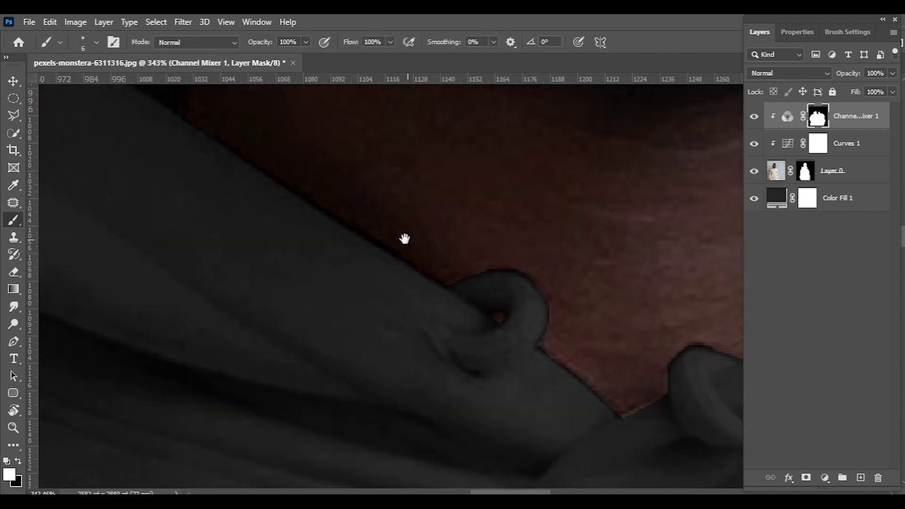
key(x)
scroll(423, 315, up, 1)
key(ctrl+0)
click(825, 478)
Set the Color Fill 2 colour to bright blue and invert its mask to hide it
click(828, 240)
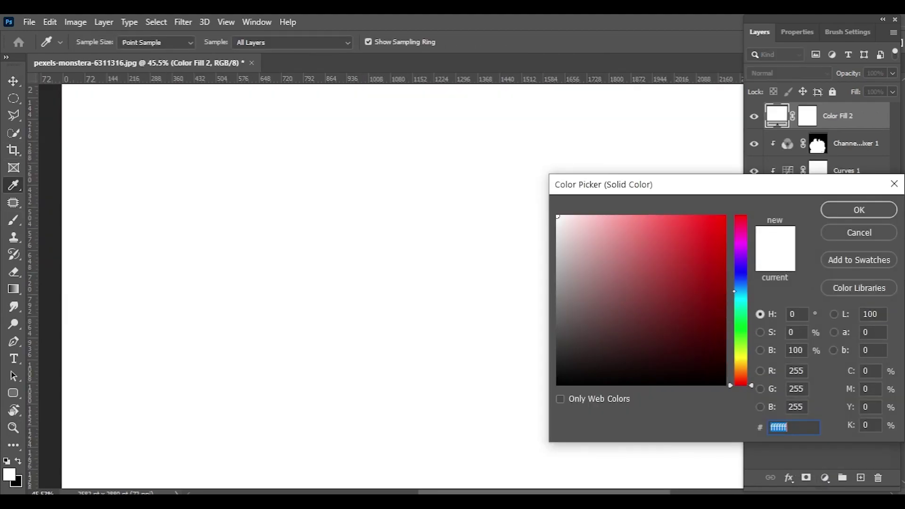
drag(741, 384, 741, 285)
click(693, 221)
click(859, 210)
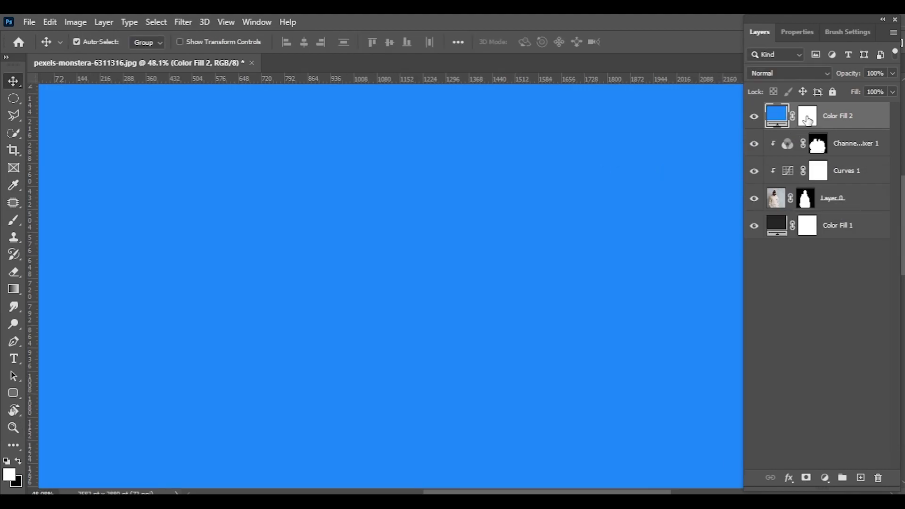
key(ctrl+i)
Paint parallel blue streaks inside the hood lining and along its upper inner edge
key(b)
scroll(410, 293, up, 5)
scroll(519, 240, up, 3)
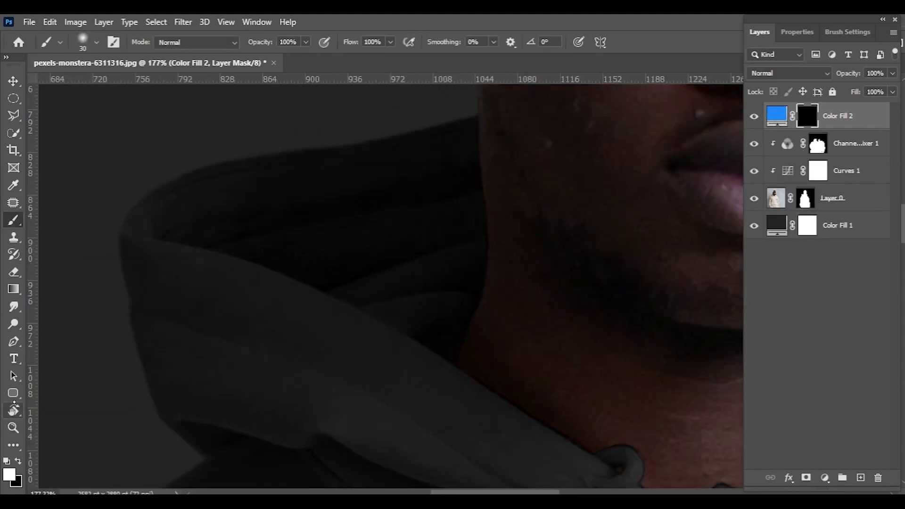
drag(381, 239, 290, 276)
key(bracketright)
key(bracketright)
key(bracketright)
drag(229, 283, 386, 219)
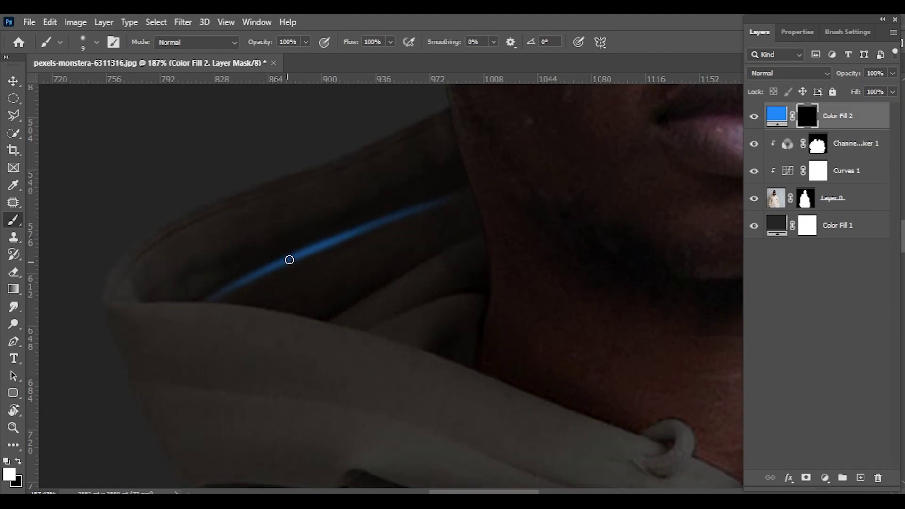
drag(289, 260, 471, 185)
drag(396, 259, 519, 187)
drag(437, 267, 405, 243)
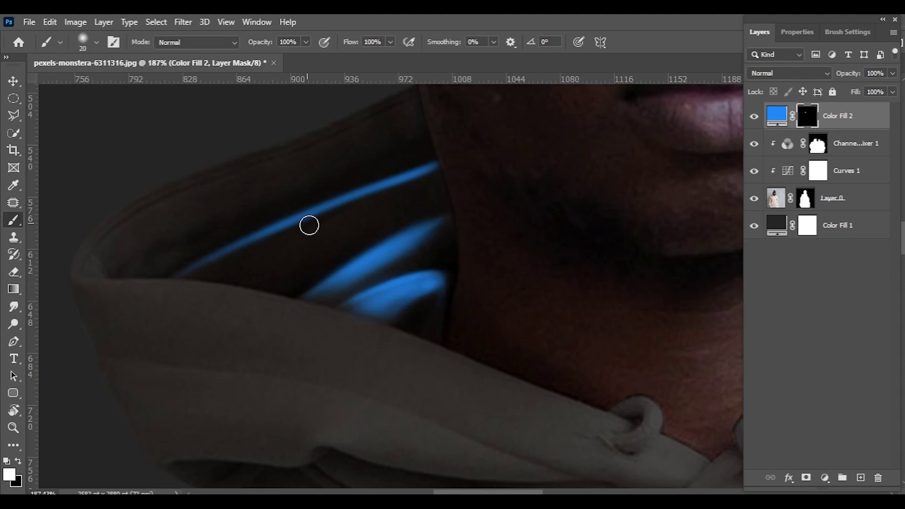
key(bracketright)
key(bracketright)
key(bracketright)
drag(243, 268, 451, 178)
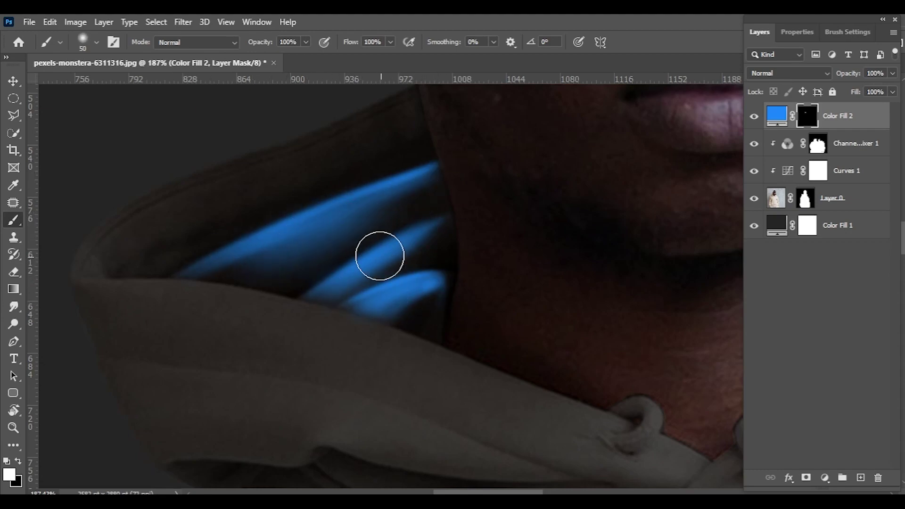
mouse_move(402, 131)
mouse_down()
mouse_move(107, 269)
mouse_move(95, 265)
mouse_up()
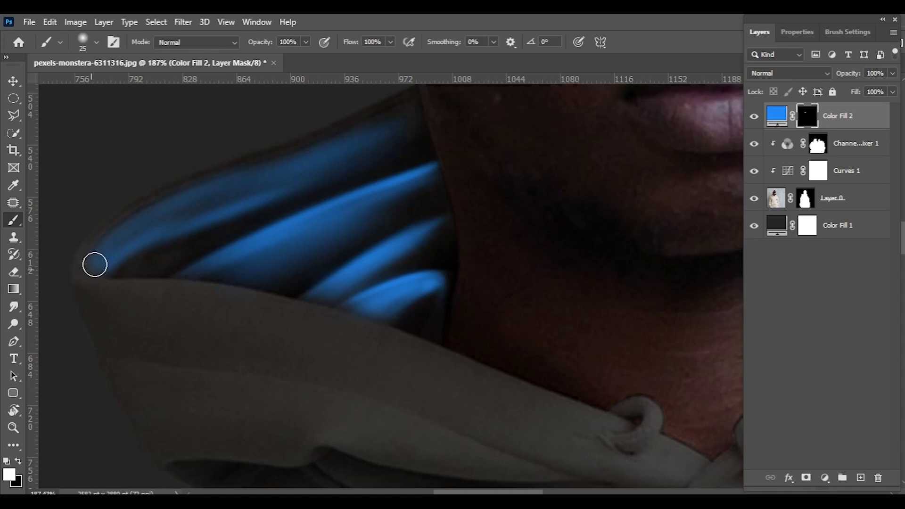
Trace thinner blue lines over the hood rim and along its inner rim
drag(395, 156, 529, 187)
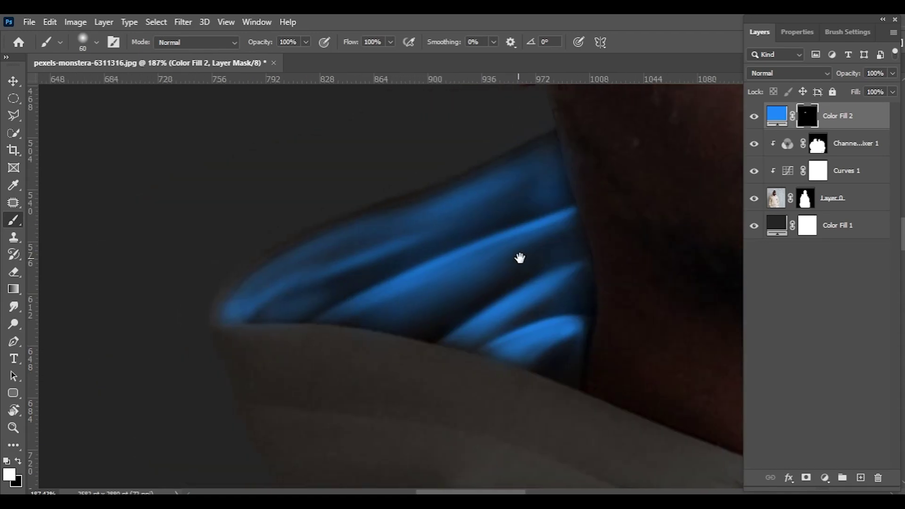
key(bracketleft)
key(bracketleft)
key(bracketleft)
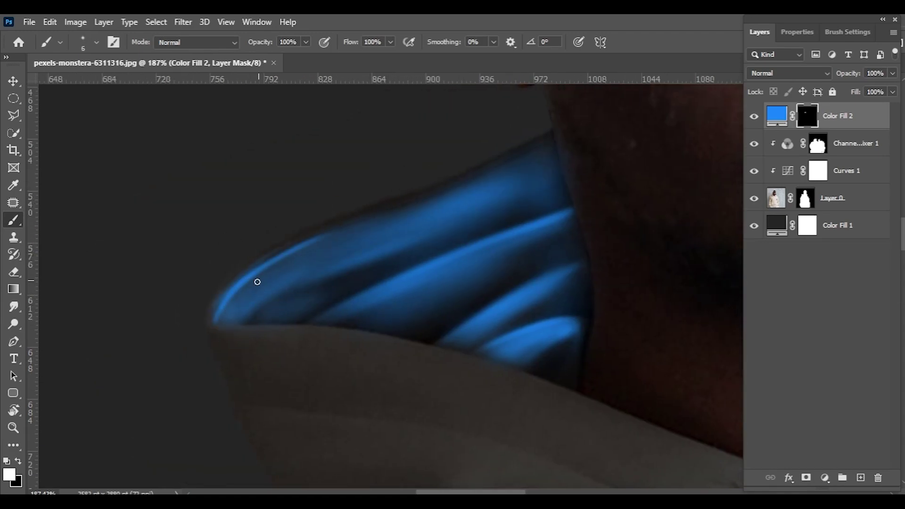
scroll(280, 238, up, 2)
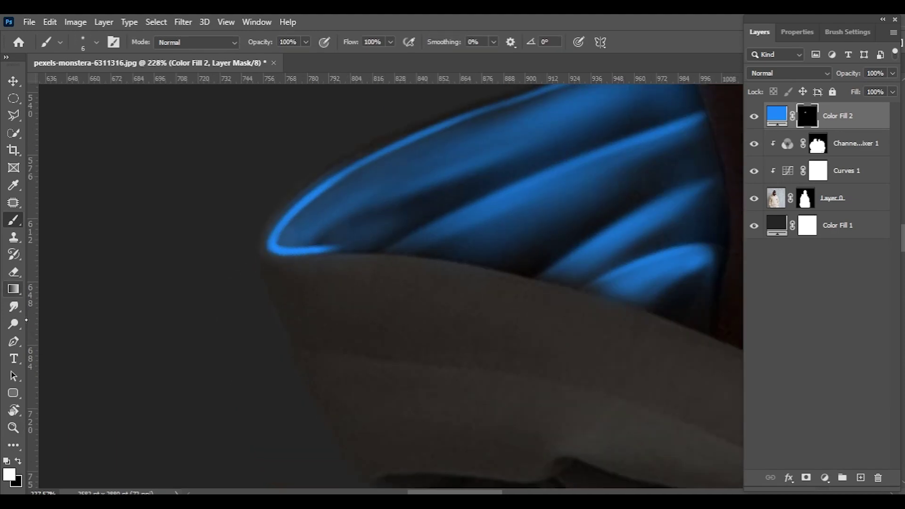
drag(143, 231, 48, 240)
scroll(192, 247, up, 1)
scroll(307, 179, up, 1)
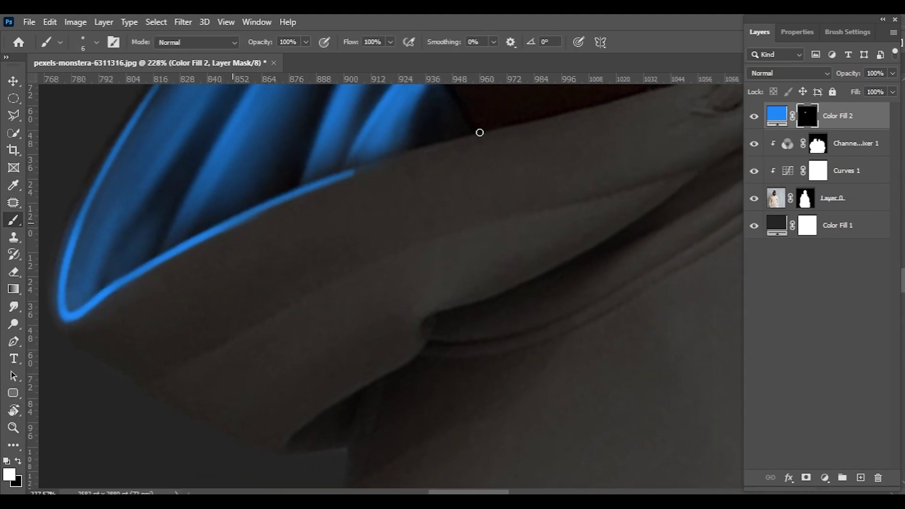
scroll(480, 133, right, 3)
mouse_move(541, 121)
mouse_down()
mouse_move(357, 217)
mouse_move(400, 214)
mouse_up()
scroll(338, 188, down, 3)
scroll(413, 239, up, 4)
mouse_move(406, 269)
mouse_down()
mouse_move(413, 239)
mouse_move(380, 356)
mouse_up()
scroll(407, 281, down, 3)
scroll(380, 356, down, 3)
scroll(407, 325, down, 3)
drag(407, 326, 411, 357)
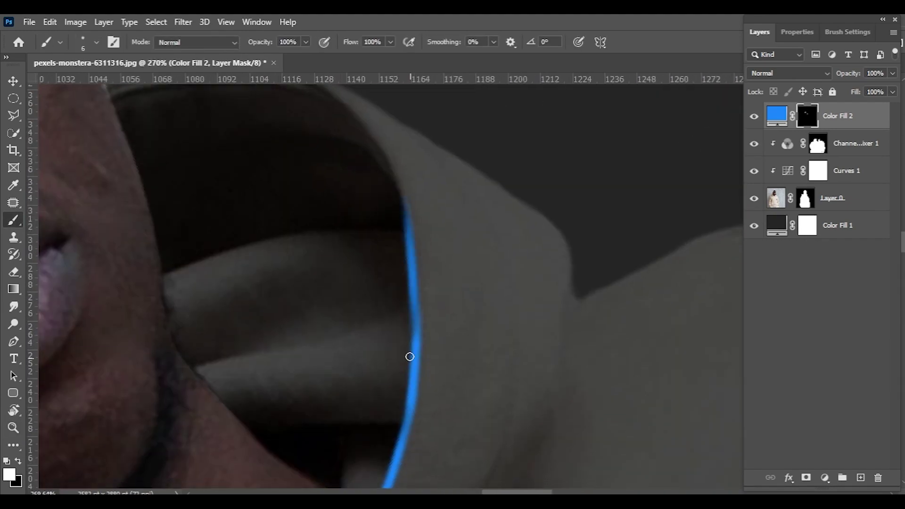
scroll(410, 357, down, 3)
Paint blue glow along the hood's top rim, adding a second thin line and filling between
key(r)
drag(330, 283, 285, 202)
key(b)
scroll(358, 175, up, 3)
drag(241, 233, 369, 152)
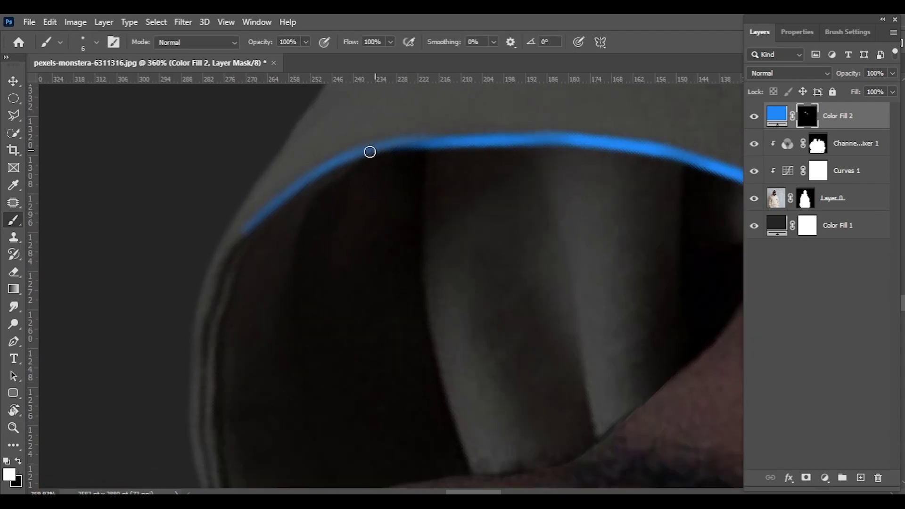
scroll(271, 198, down, 3)
scroll(270, 198, left, 2)
scroll(270, 414, right, 3)
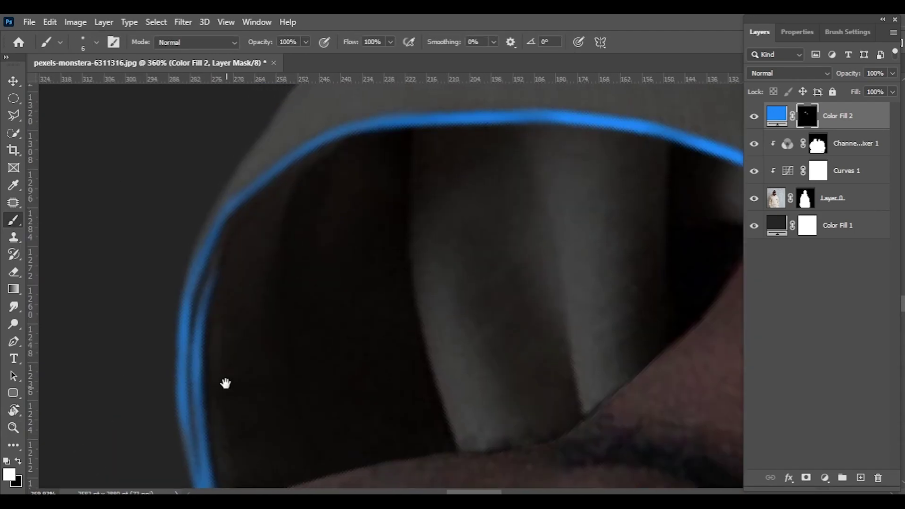
scroll(258, 253, up, 1)
drag(274, 126, 280, 357)
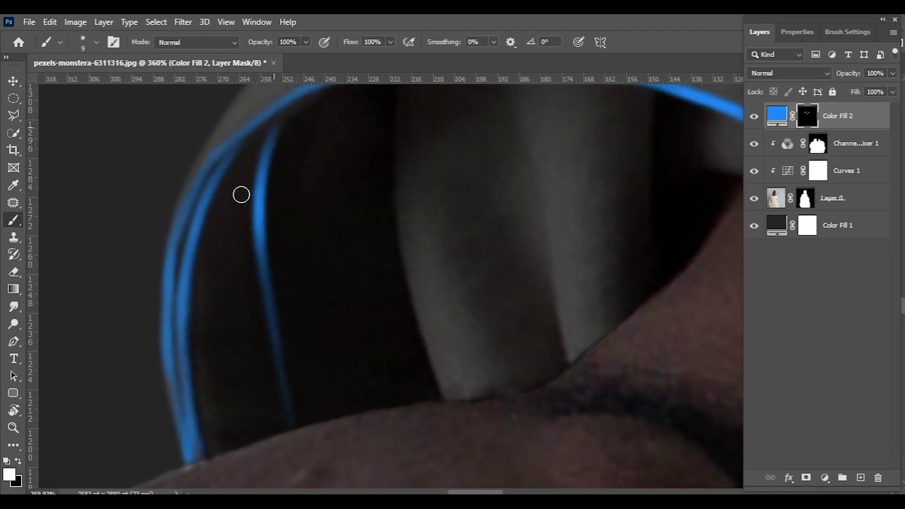
key(bracketright)
key(bracketright)
key(bracketright)
drag(258, 137, 239, 404)
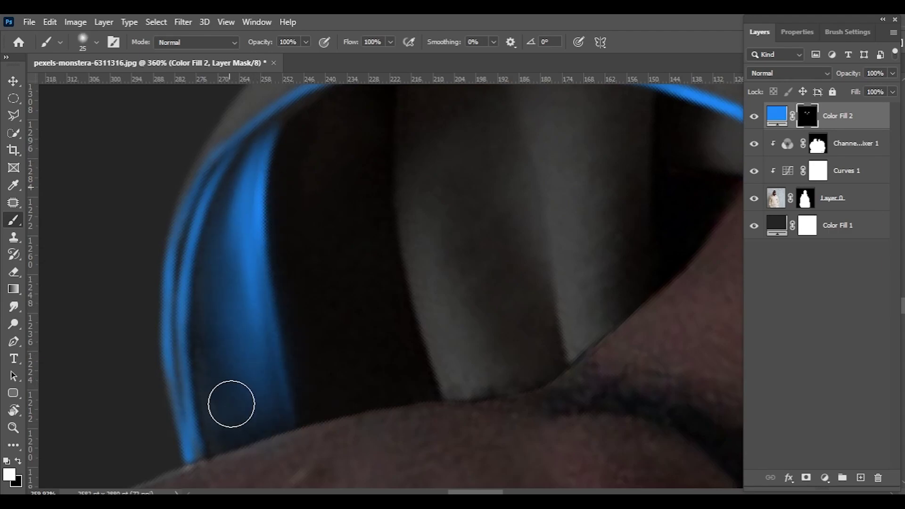
scroll(287, 204, up, 3)
Paint soft blue between the rim lines and along the hood's central fold
scroll(324, 168, down, 2)
key(bracketright)
key(bracketright)
key(bracketright)
mouse_move(323, 168)
mouse_down()
mouse_move(338, 338)
mouse_move(297, 176)
mouse_up()
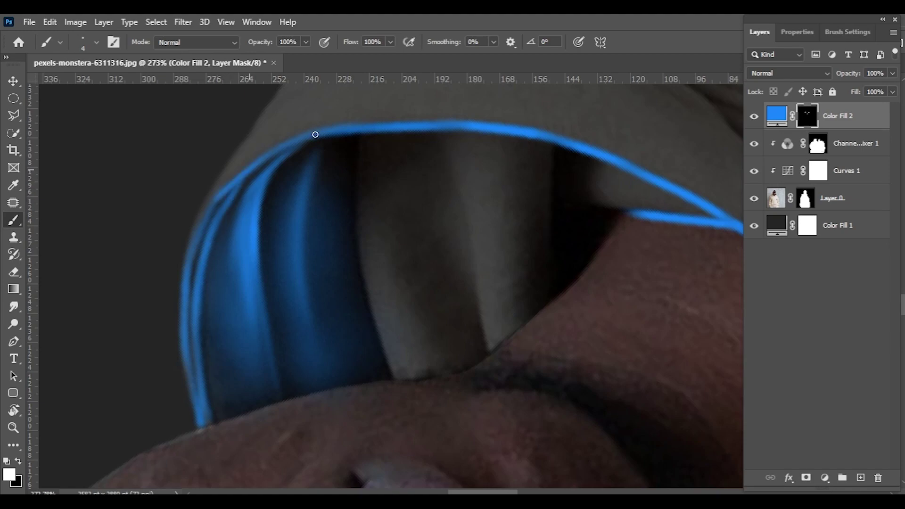
drag(296, 219, 207, 237)
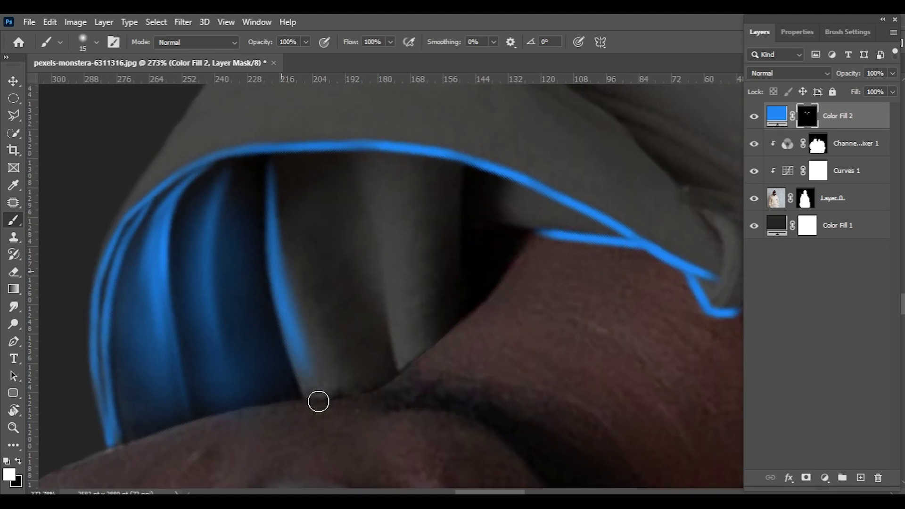
drag(318, 402, 324, 363)
key(bracketleft)
key(bracketleft)
key(bracketleft)
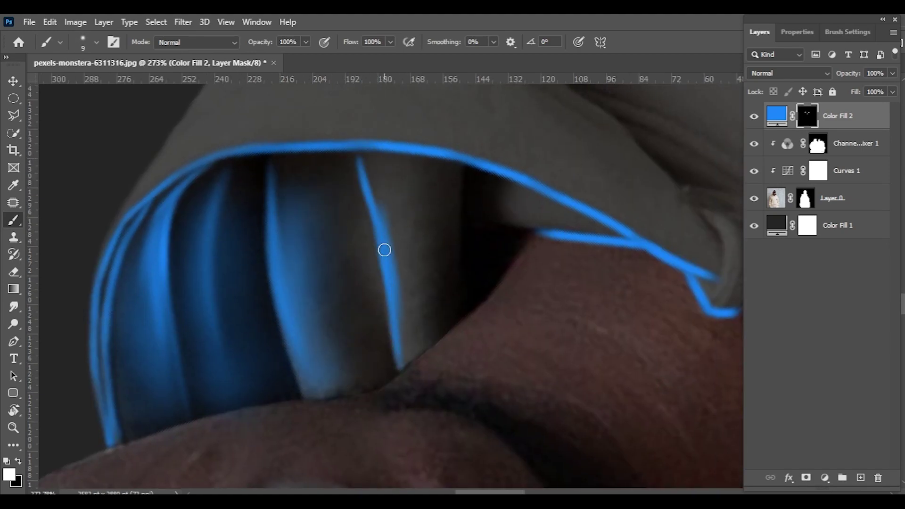
key(bracketright)
key(bracketright)
key(bracketright)
drag(385, 250, 407, 268)
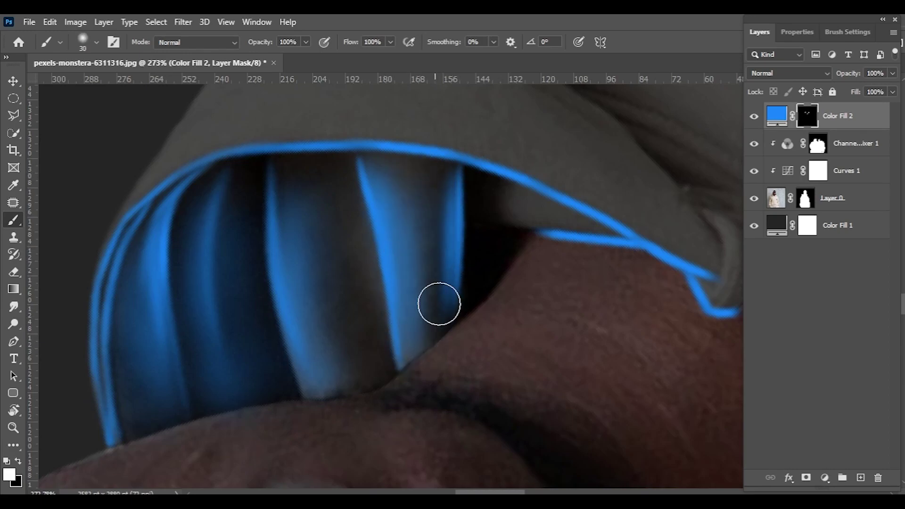
drag(439, 305, 439, 193)
Pan to the lower hood edge, then zoom out to check the whole glowing lining
scroll(475, 219, down, 2)
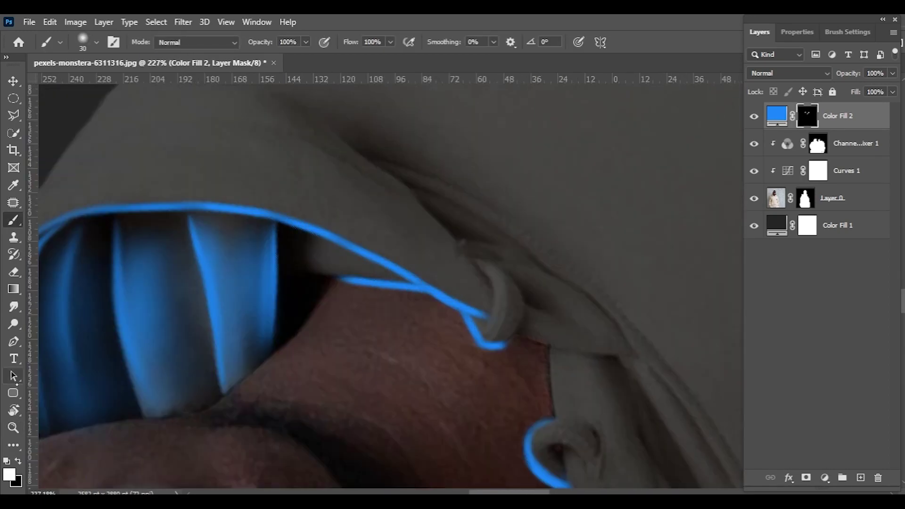
scroll(317, 264, up, 2)
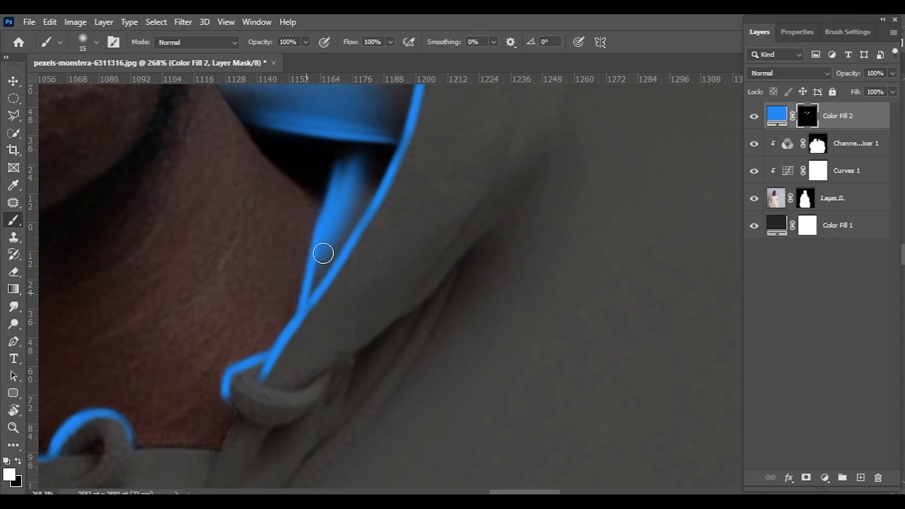
key(bracketright)
key(bracketright)
scroll(392, 192, down, 3)
scroll(425, 228, left, 2)
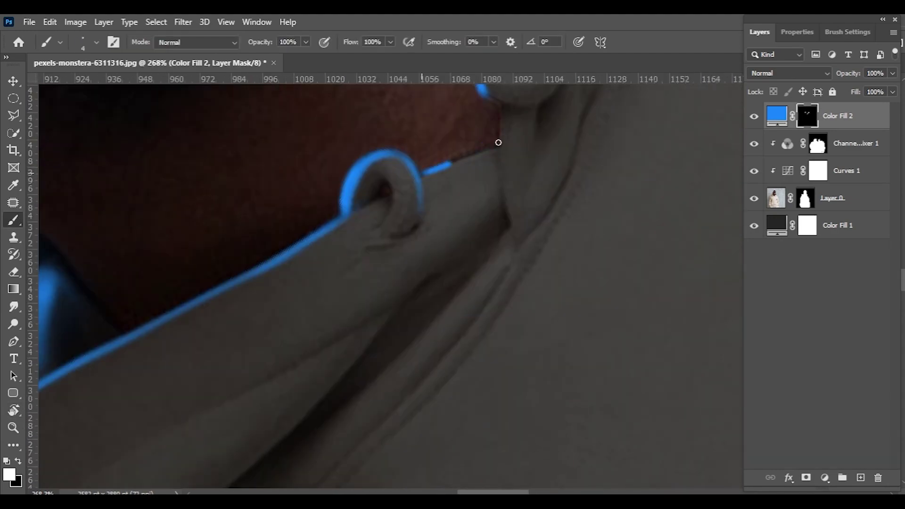
mouse_move(499, 142)
mouse_down()
mouse_move(414, 256)
mouse_move(390, 244)
mouse_up()
scroll(423, 285, up, 1)
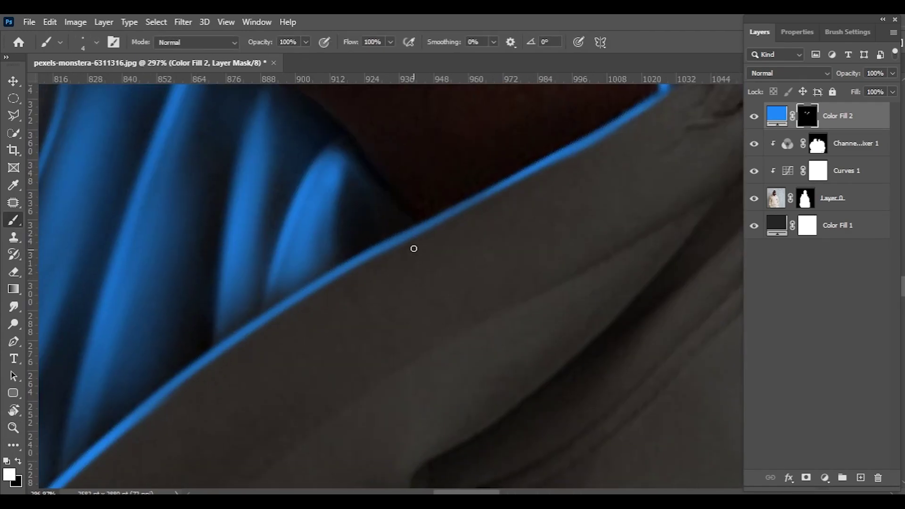
scroll(413, 248, up, 2)
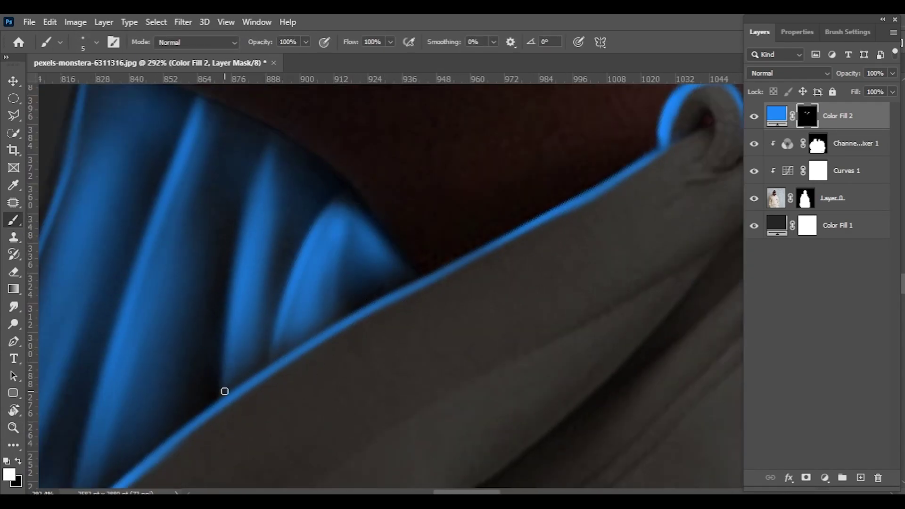
scroll(334, 181, down, 10)
scroll(353, 272, up, 9)
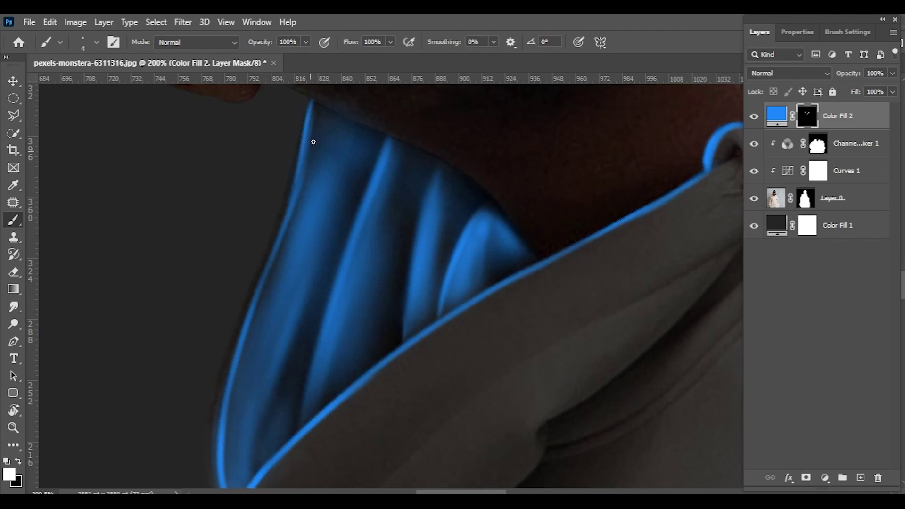
scroll(313, 142, down, 3)
scroll(292, 153, down, 3)
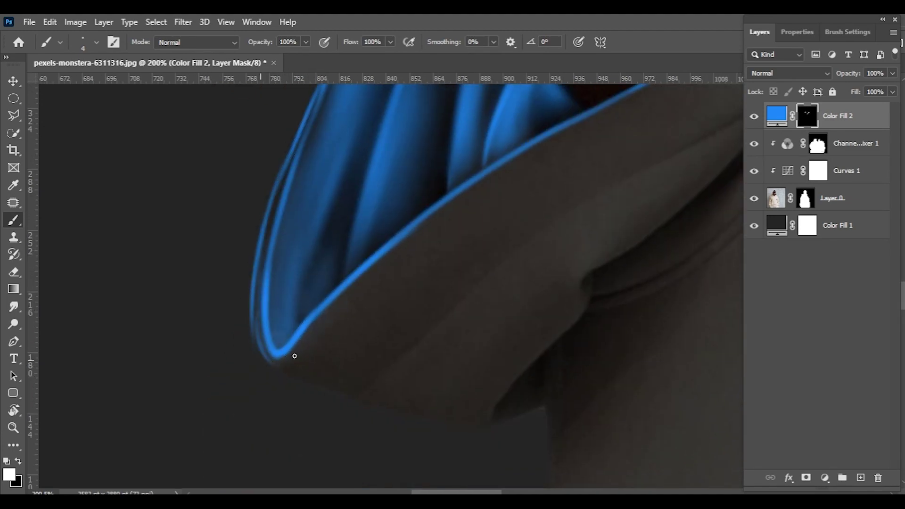
scroll(283, 255, up, 3)
scroll(315, 125, up, 3)
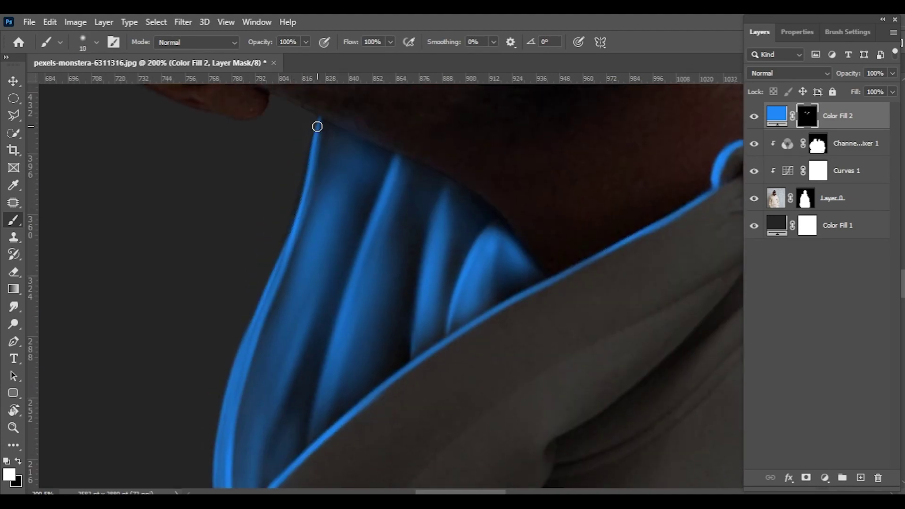
key(z)
scroll(279, 254, down, 8)
key(v)
scroll(413, 180, up, 2)
Add a new empty layer and sample the hood's blue as the paint colour
key(z)
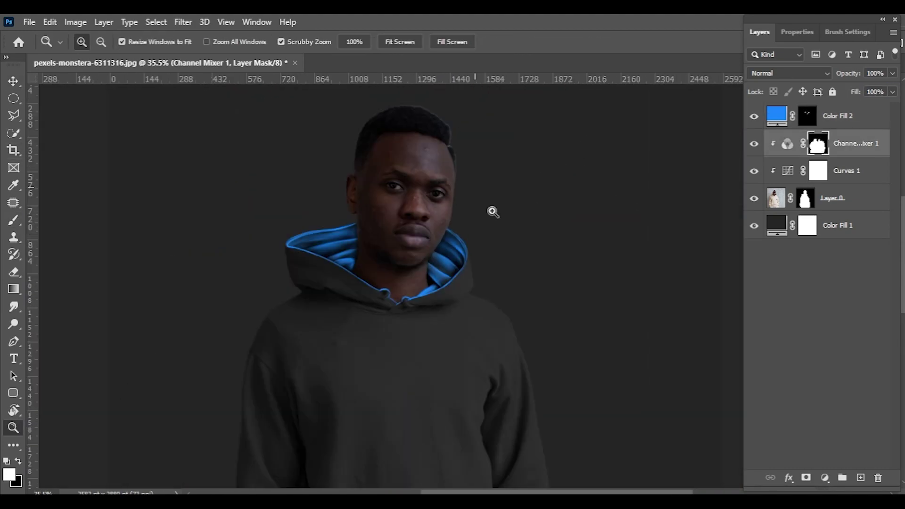
scroll(491, 211, up, 3)
key(ctrl+shift+alt+n)
key(b)
click(9, 475)
click(289, 295)
text(007eff)
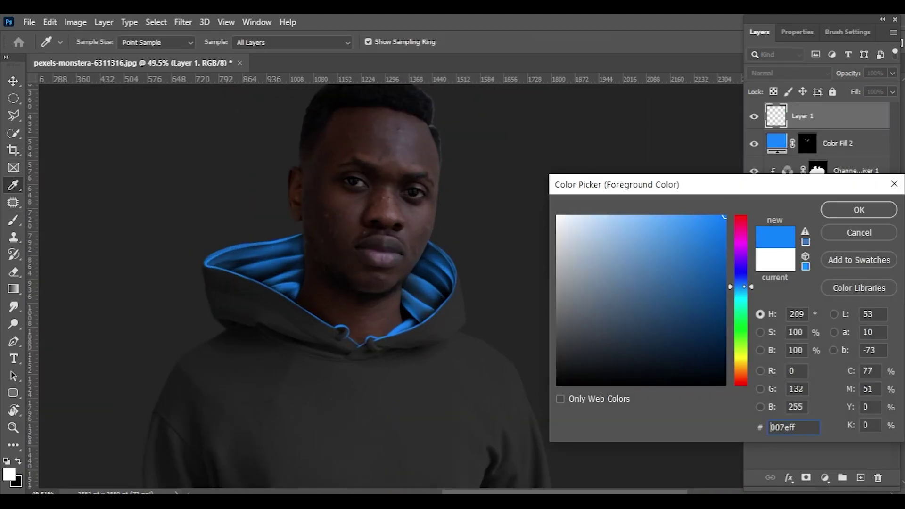
key(Return)
Brush a broad blue glow around the head and hood, blended as Linear Dodge (Add)
drag(258, 222, 292, 323)
drag(424, 245, 259, 232)
click(790, 73)
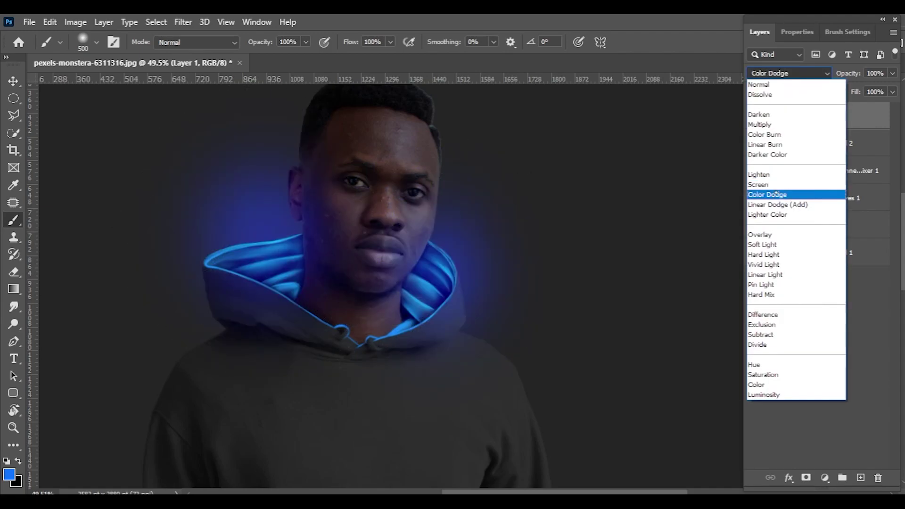
click(778, 204)
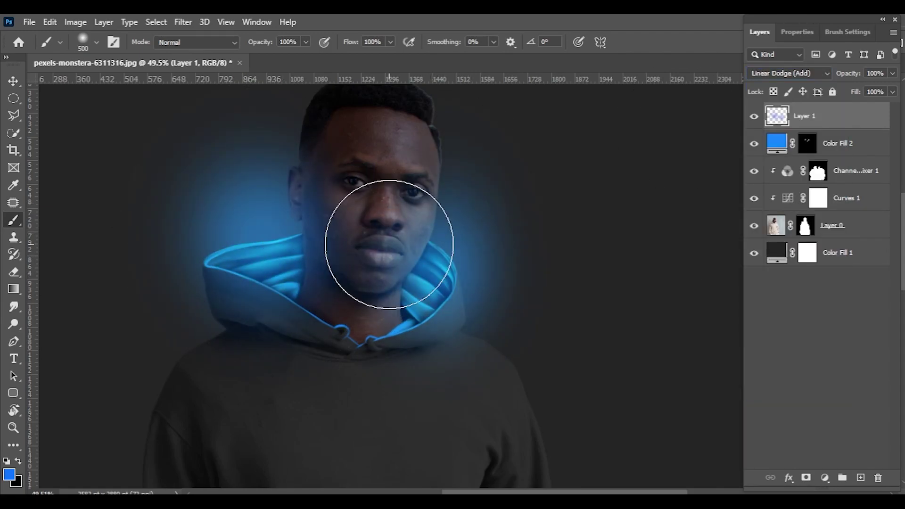
scroll(390, 244, down, 3)
key(bracketright)
key(bracketright)
drag(460, 293, 299, 252)
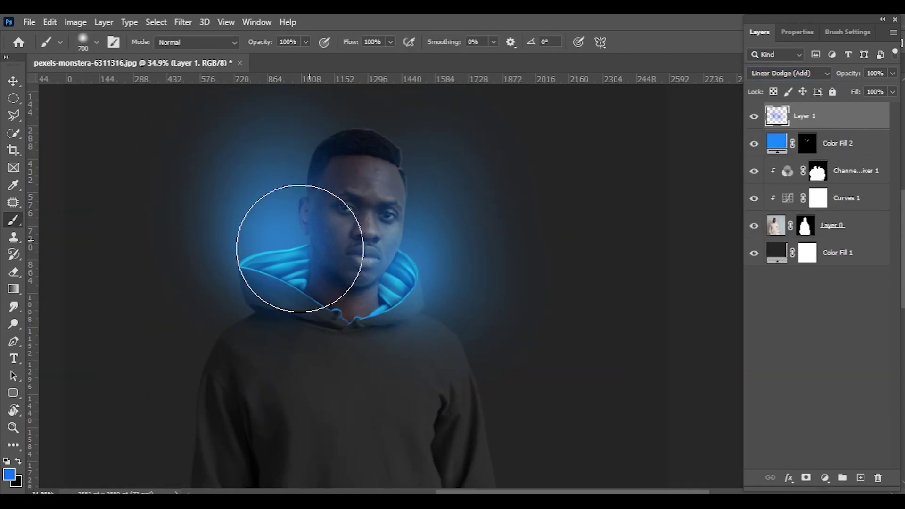
scroll(324, 295, up, 5)
key(e)
scroll(151, 225, down, 2)
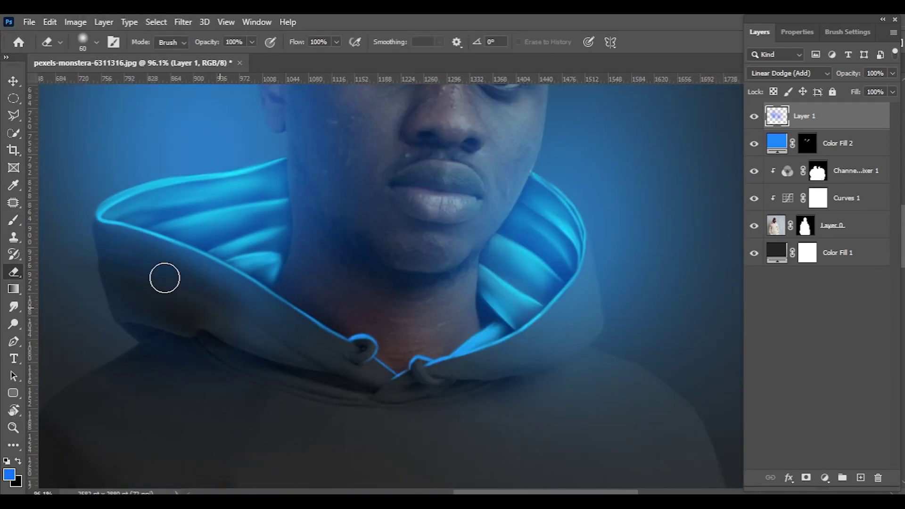
Erase the glow to the right of the hood and left of the head with a larger eraser
key(bracketright)
drag(622, 234, 319, 394)
scroll(628, 269, down, 4)
key(bracketright)
key(bracketright)
key(bracketright)
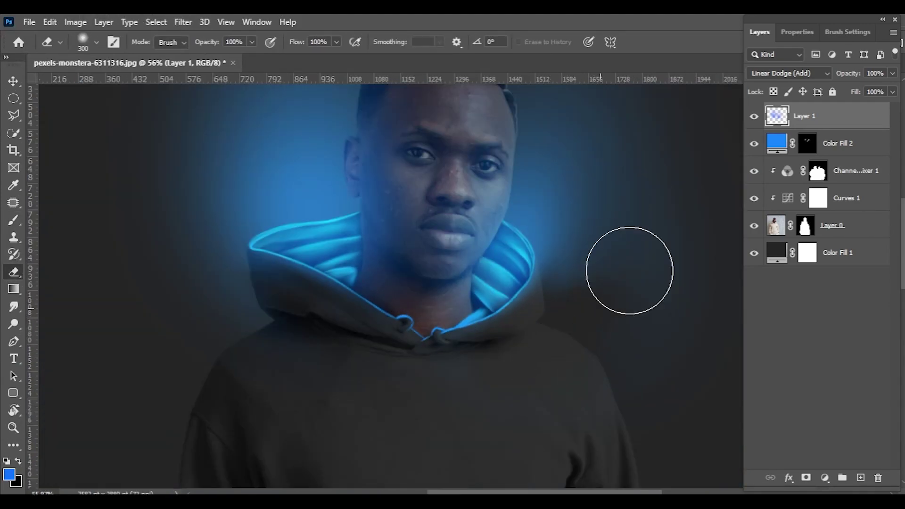
scroll(311, 291, up, 2)
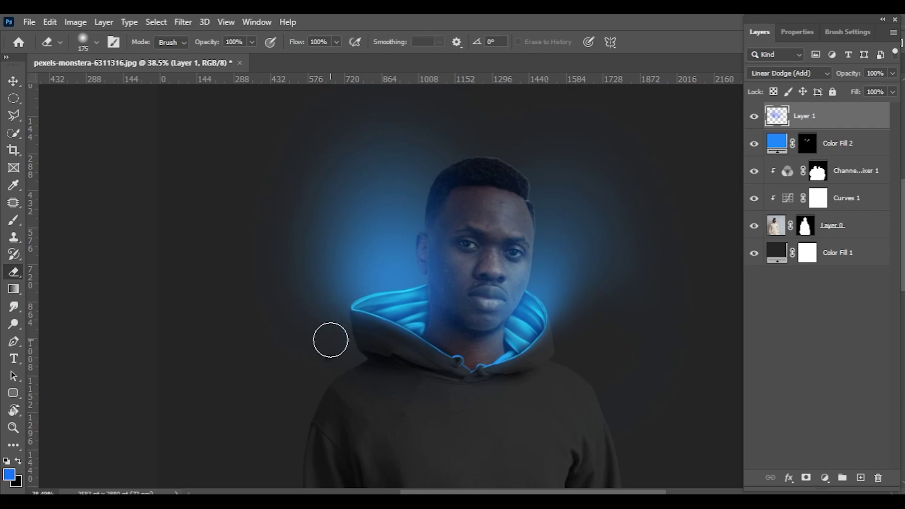
drag(330, 337, 327, 334)
key(ctrl+z)
Erase glow near the upper left of the head, then zoom in on the hood and jaw
key(b)
key(e)
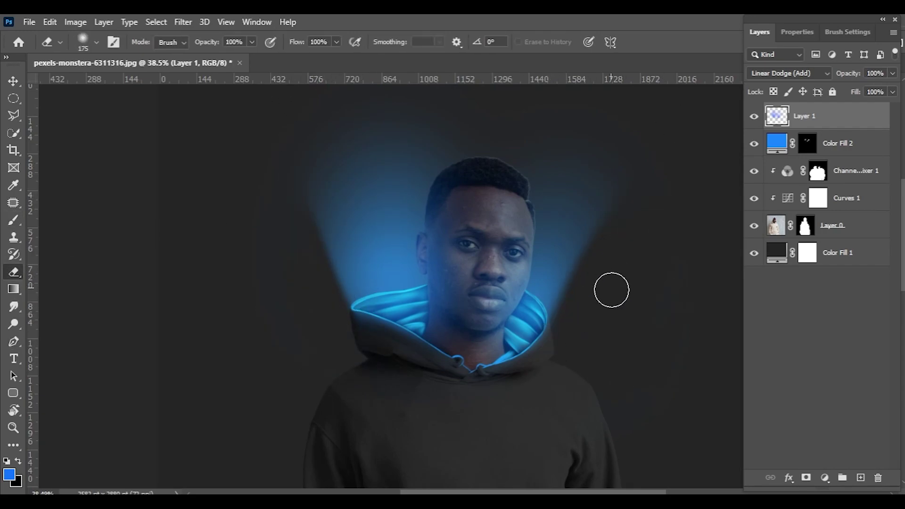
drag(612, 290, 545, 244)
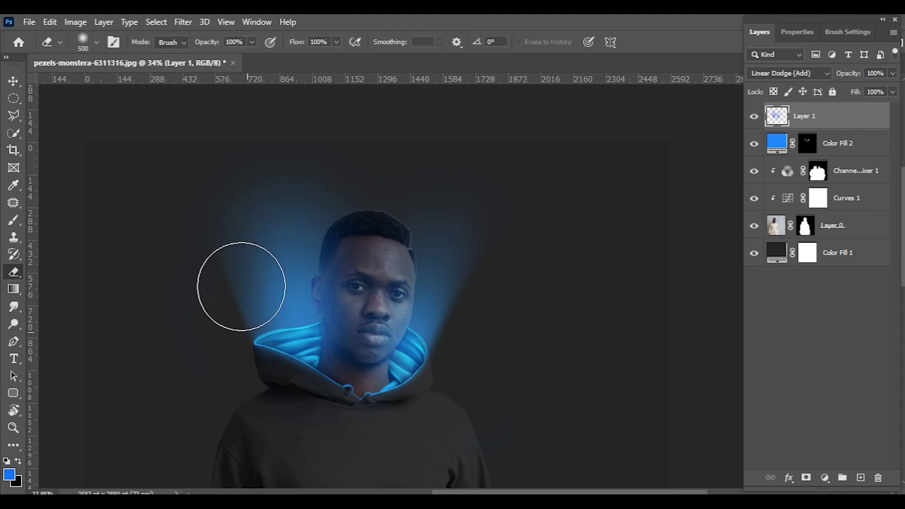
drag(240, 286, 271, 207)
drag(453, 172, 552, 141)
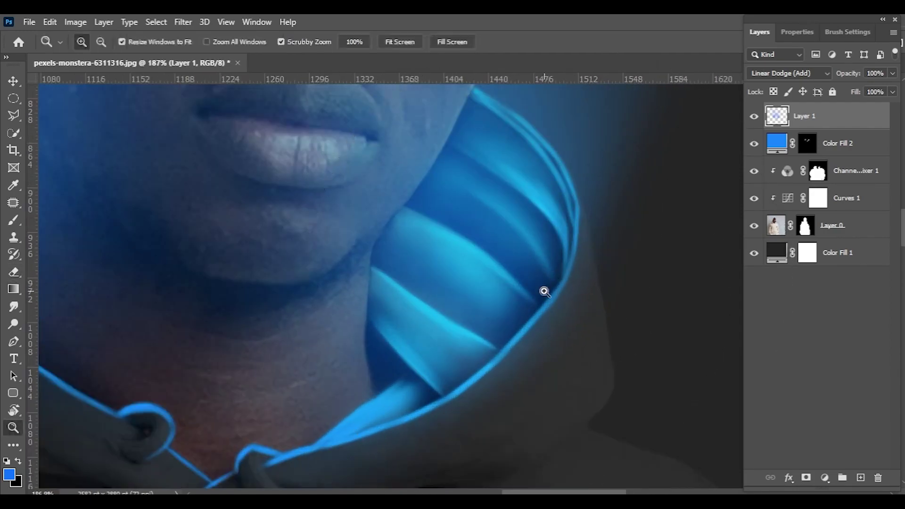
drag(542, 291, 555, 276)
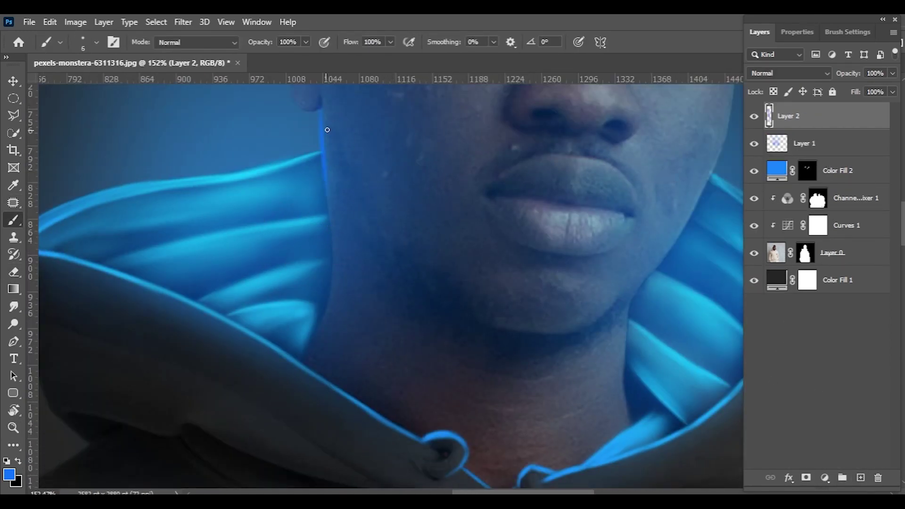
Paint thin blue rim-light lines along the jaw edge and cheek
scroll(342, 281, up, 3)
drag(342, 281, 352, 306)
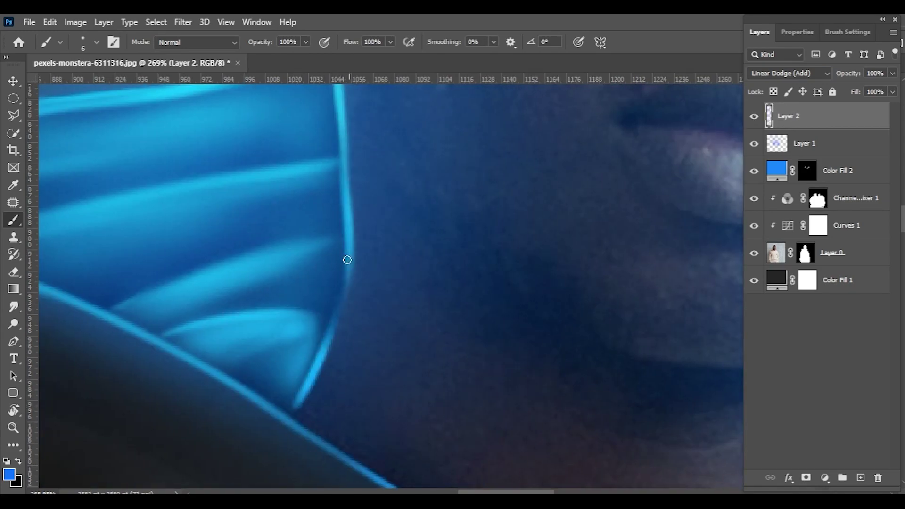
drag(348, 260, 332, 351)
scroll(348, 331, down, 2)
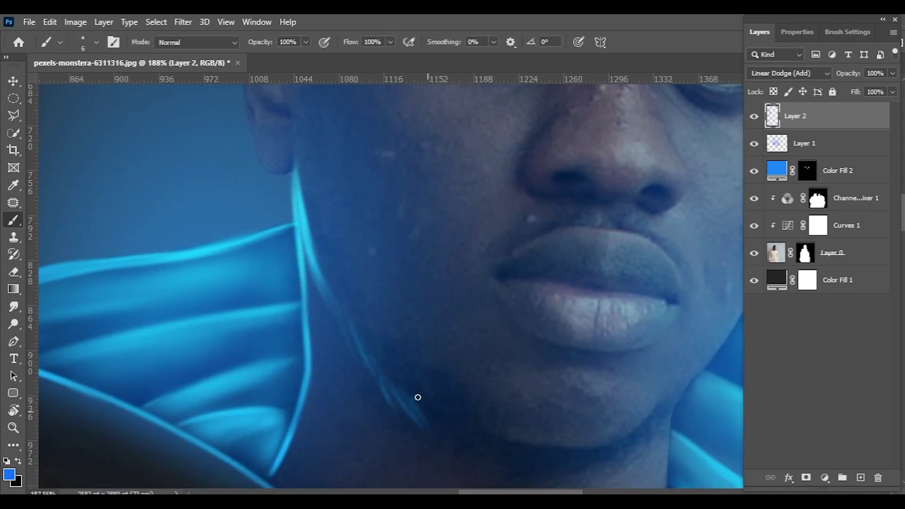
key(bracketright)
scroll(321, 163, down, 2)
drag(333, 165, 339, 268)
scroll(350, 156, down, 2)
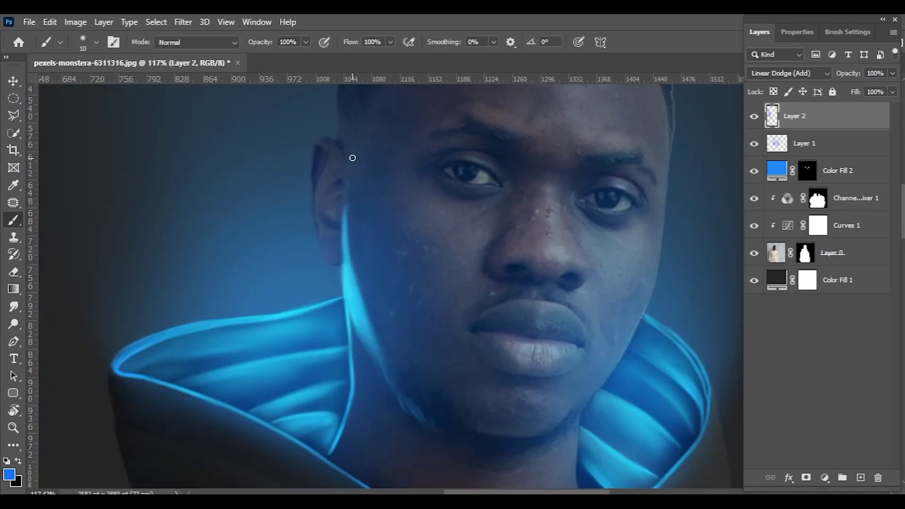
scroll(404, 204, up, 1)
drag(372, 241, 367, 176)
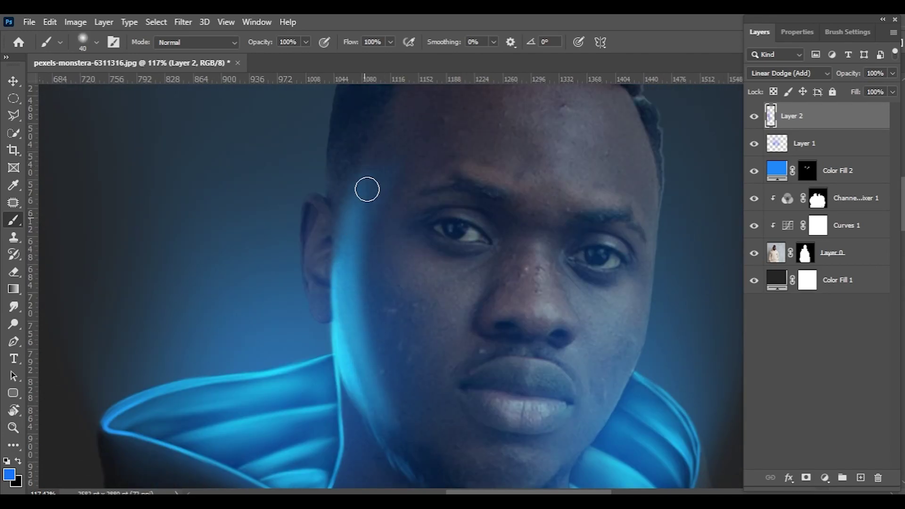
Outline the ear with a thin light-blue rim line
key(bracketleft)
scroll(355, 332, down, 2)
scroll(328, 268, up, 3)
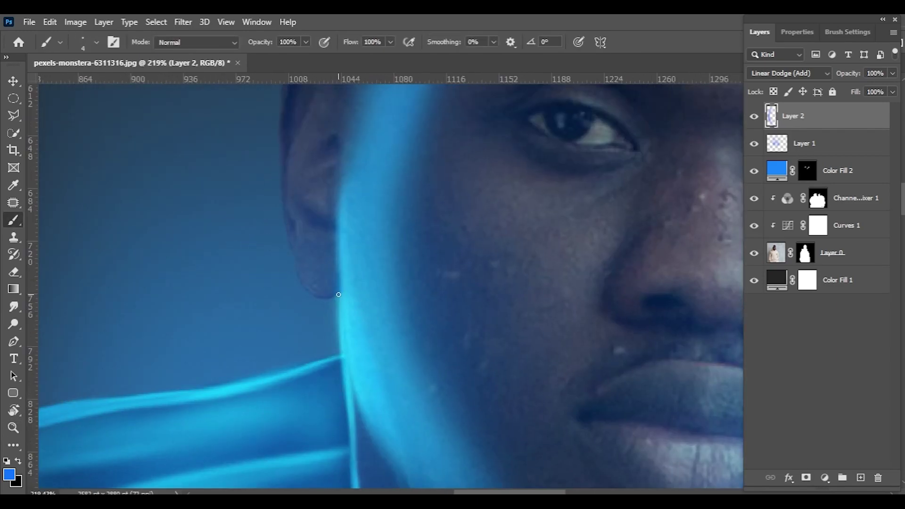
drag(339, 295, 287, 144)
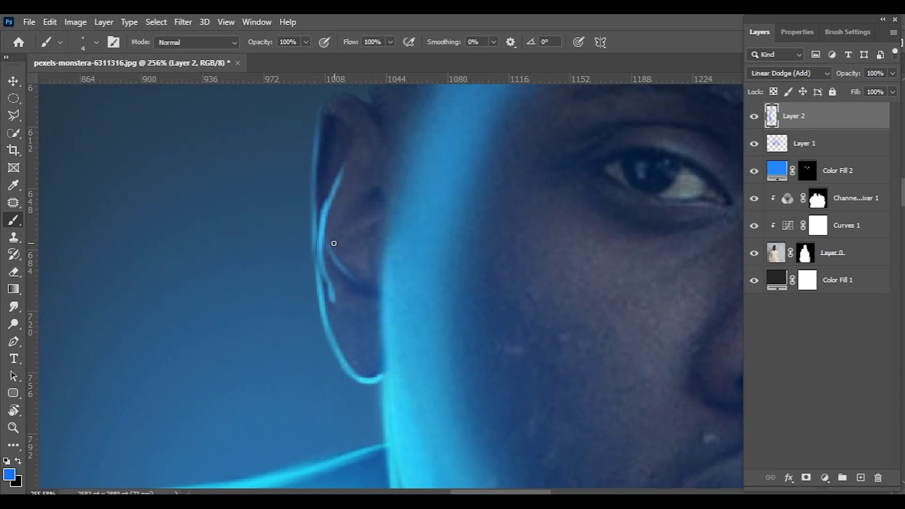
drag(354, 125, 344, 198)
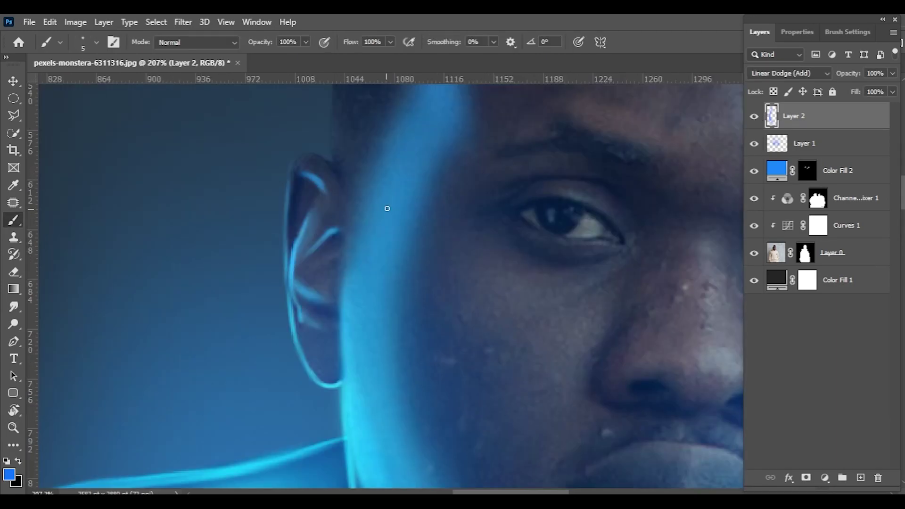
scroll(298, 305, down, 2)
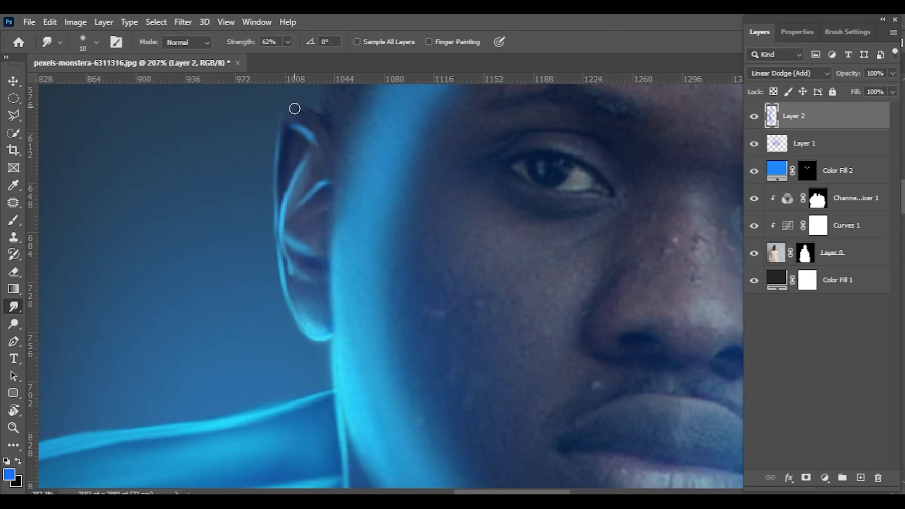
scroll(318, 311, down, 5)
scroll(314, 253, down, 4)
Erase the stray blue streak on the forehead
key(b)
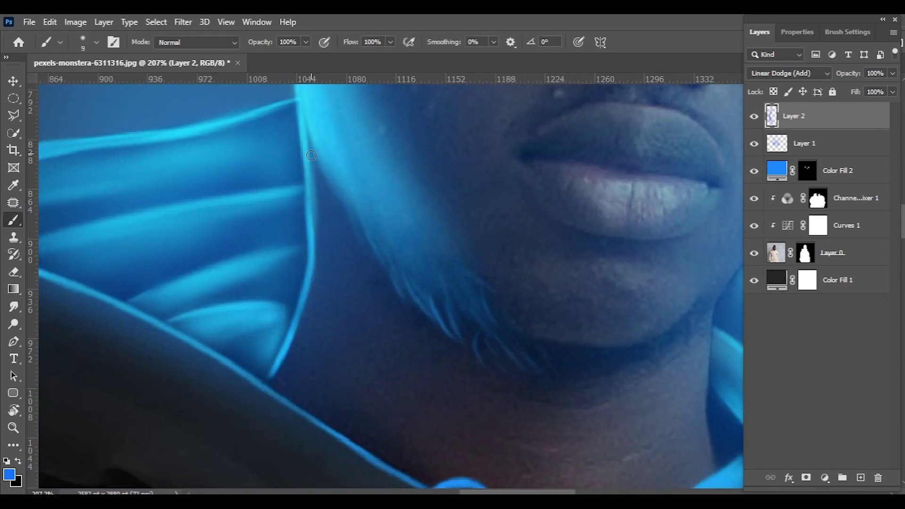
key(bracketleft)
key(bracketleft)
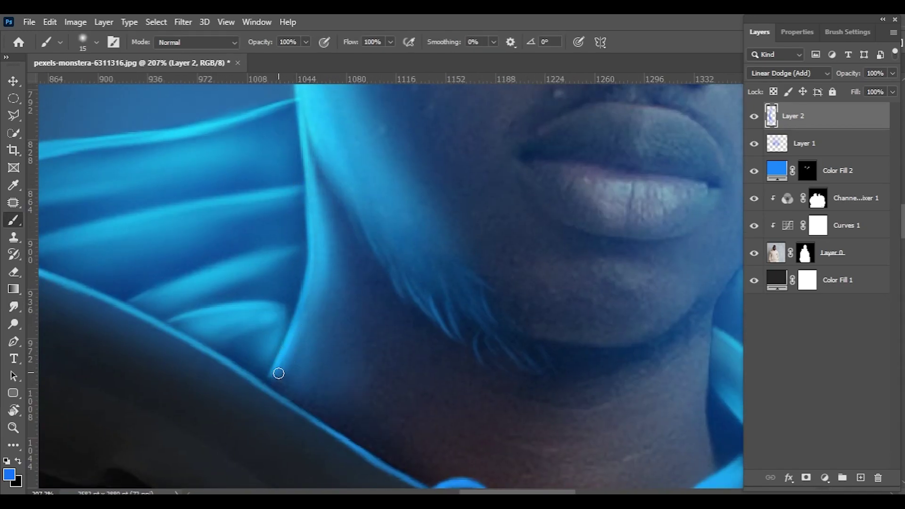
alt+scroll(330, 243, down, 5)
alt+scroll(287, 219, up, 5)
key(bracketright)
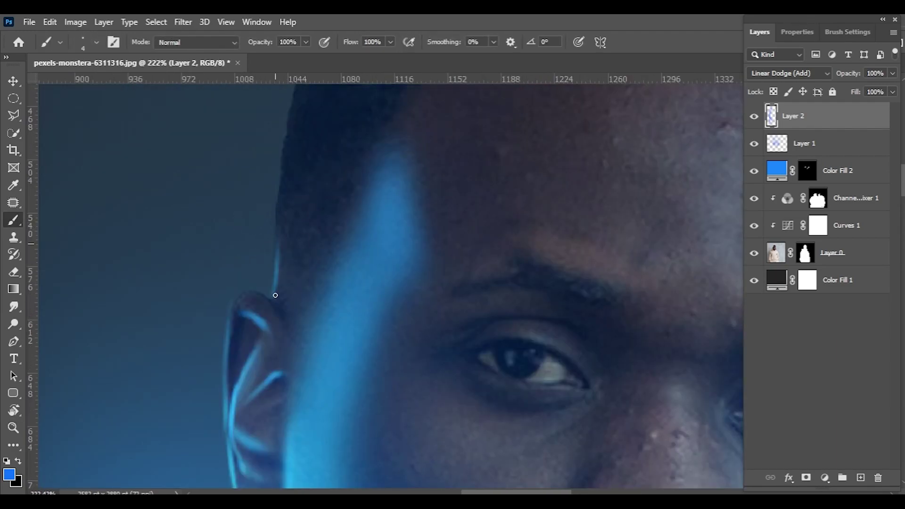
scroll(284, 170, up, 4)
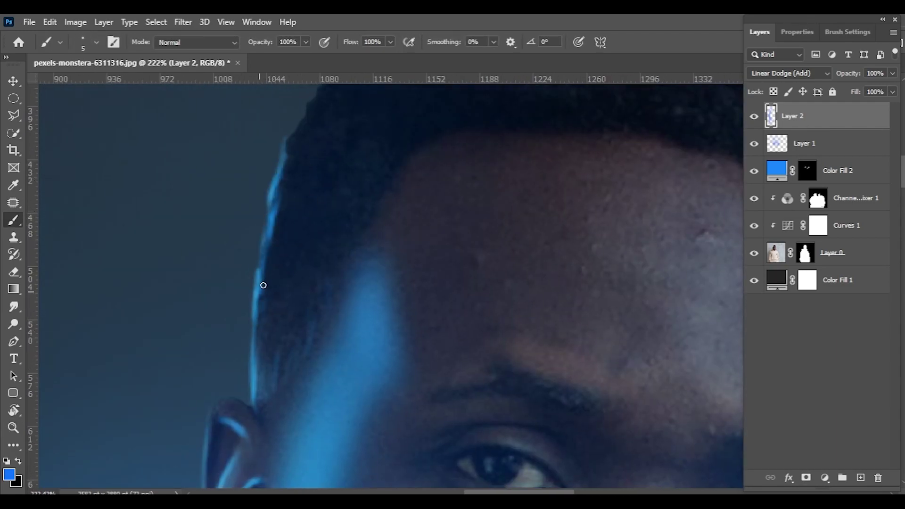
alt+scroll(263, 285, down, 3)
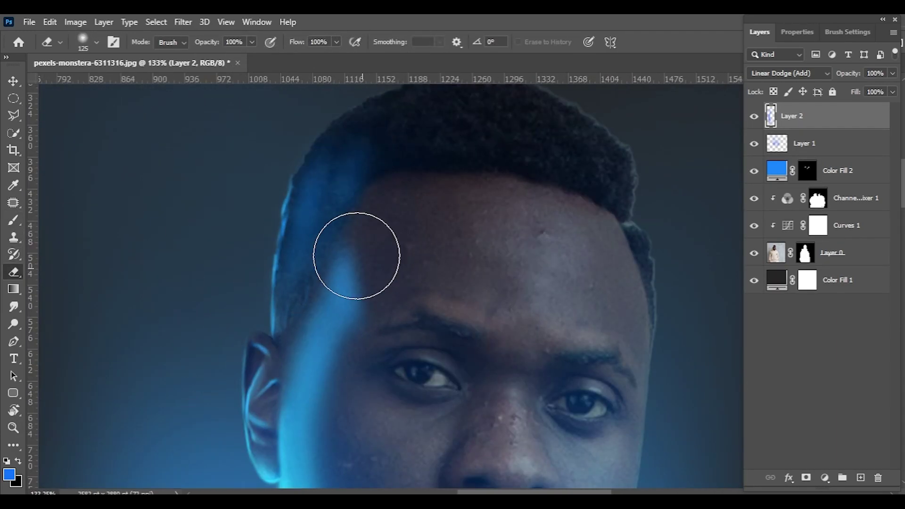
key(bracketright)
drag(357, 256, 337, 273)
alt+scroll(335, 177, down, 3)
alt+scroll(347, 265, down, 3)
alt+scroll(363, 175, down, 1)
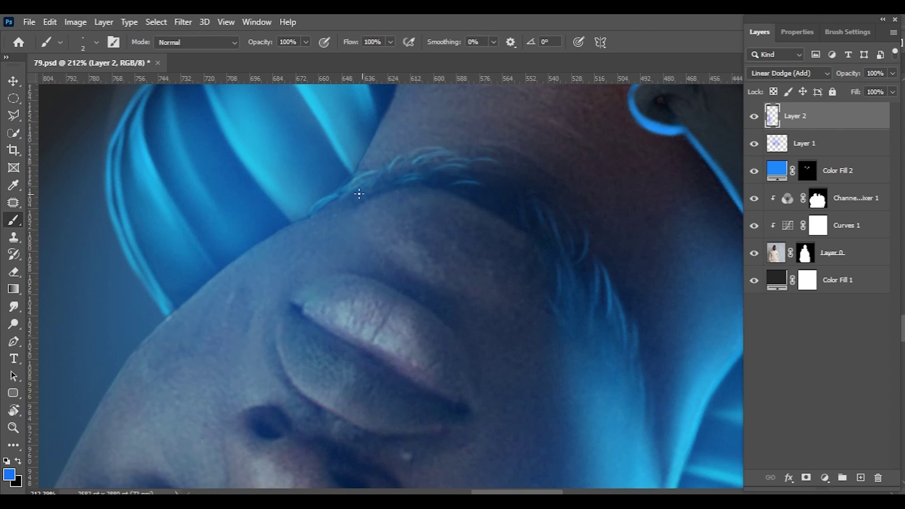
Touch up the blue glow around the nose, lips and eyes with the brush
scroll(416, 186, left, 3)
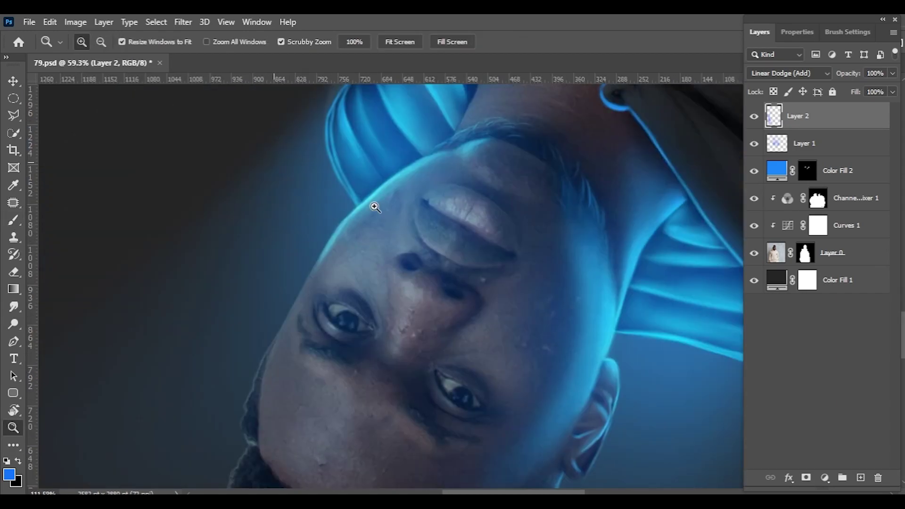
drag(268, 290, 358, 183)
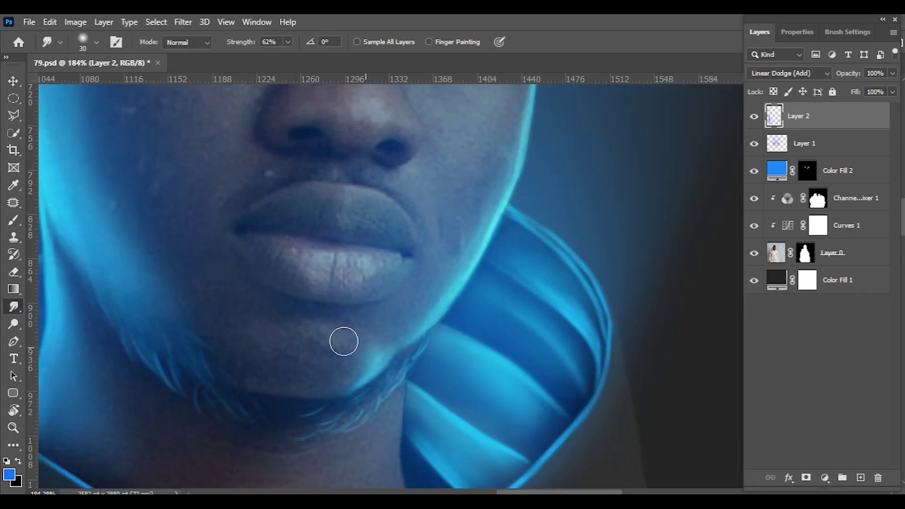
drag(404, 338, 344, 352)
key(b)
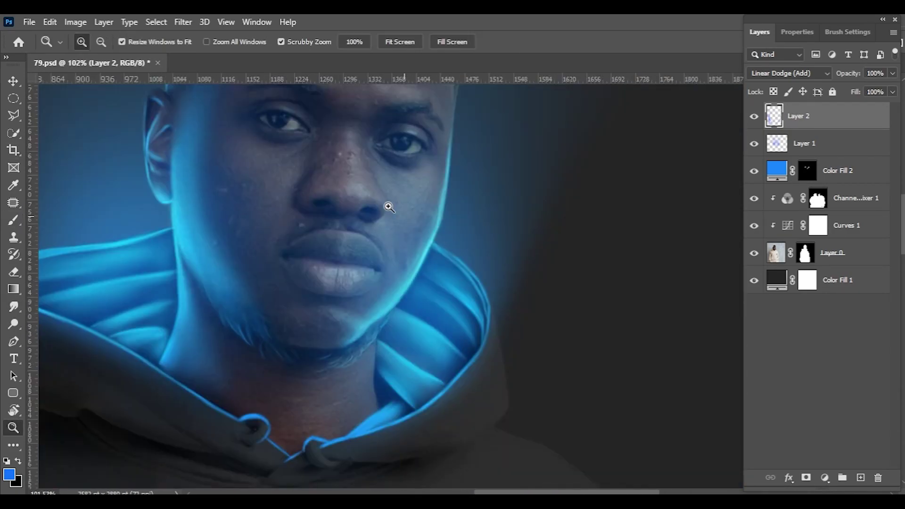
drag(413, 261, 283, 213)
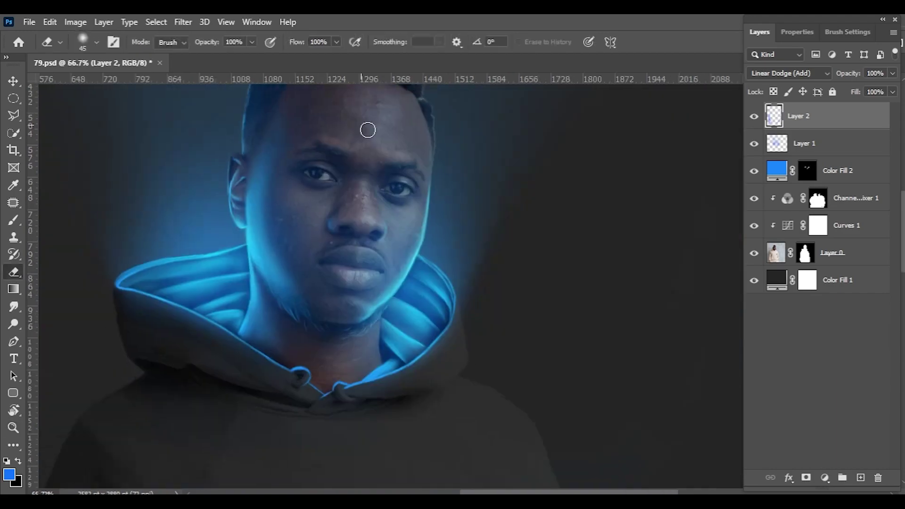
drag(434, 201, 366, 127)
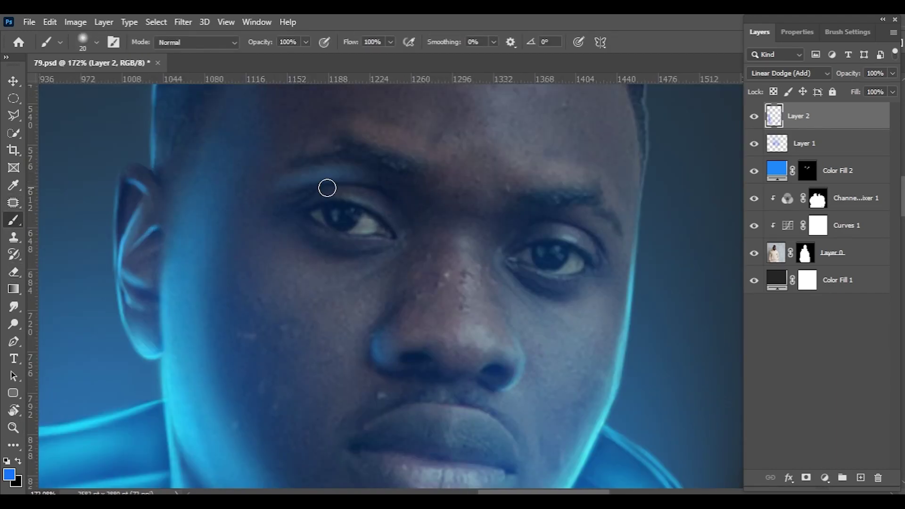
scroll(217, 271, up, 3)
scroll(218, 271, down, 3)
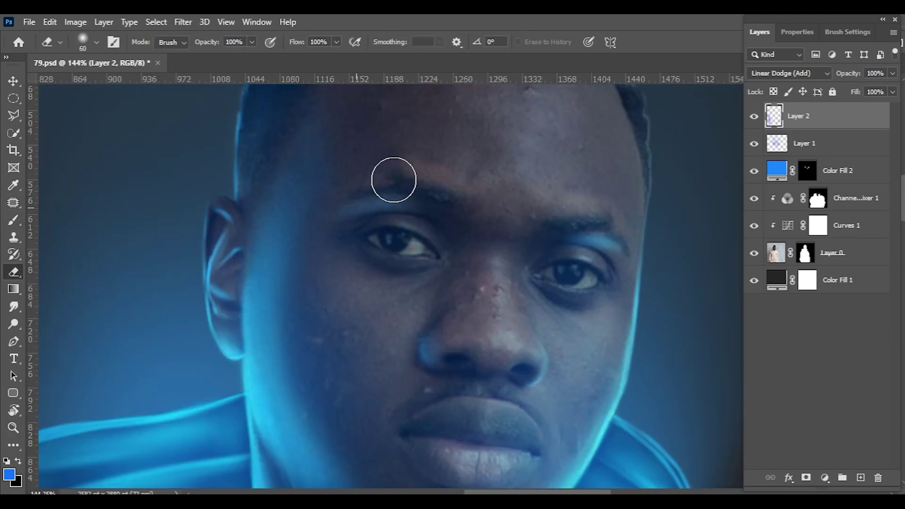
Clean up the glow around the chin with a larger eraser, then duplicate the glow layer
key(bracketright)
key(bracketright)
mouse_move(519, 188)
mouse_down()
mouse_move(467, 315)
mouse_move(497, 317)
mouse_up()
key(b)
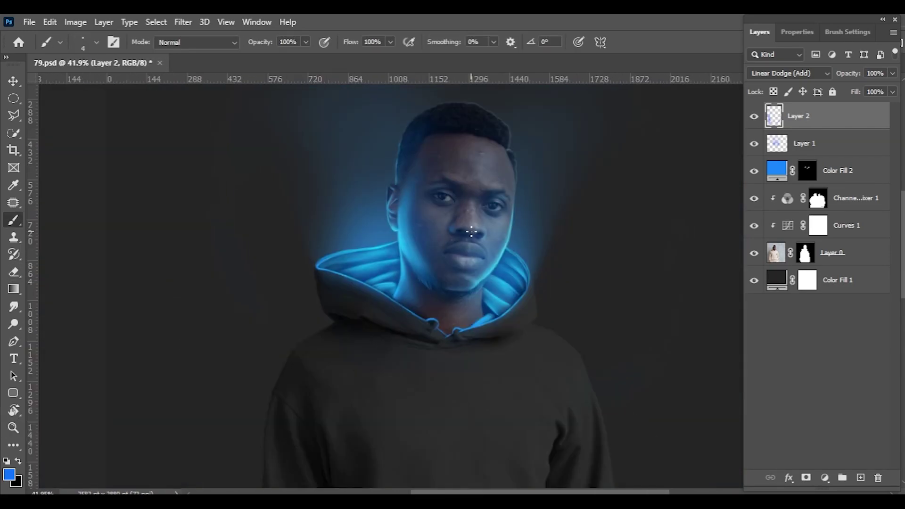
mouse_move(500, 168)
mouse_down()
mouse_move(394, 208)
mouse_move(364, 115)
mouse_up()
key(e)
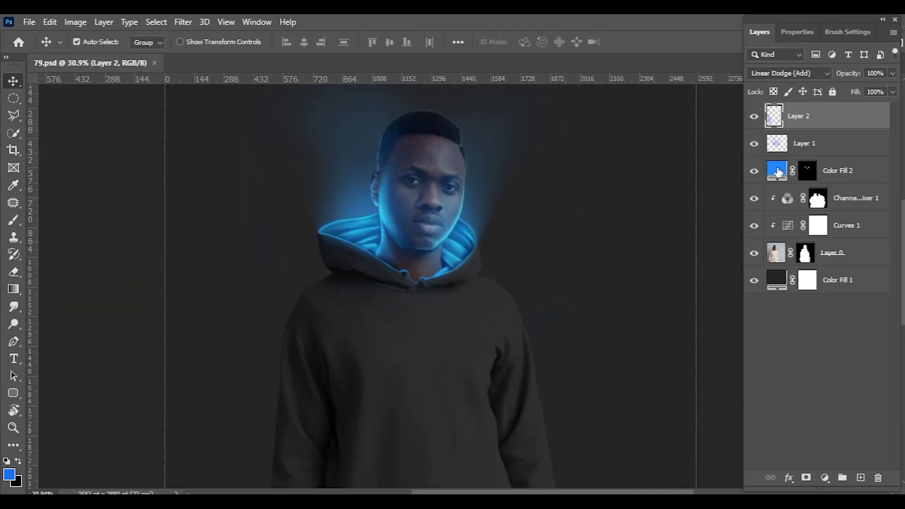
key(ctrl+j)
Set the duplicated glow layer's fill to 47% and merge the glow layers with Ctrl+E
key(z)
mouse_move(505, 196)
mouse_down()
mouse_move(547, 198)
mouse_move(659, 159)
mouse_up()
click(875, 92)
text(6947)
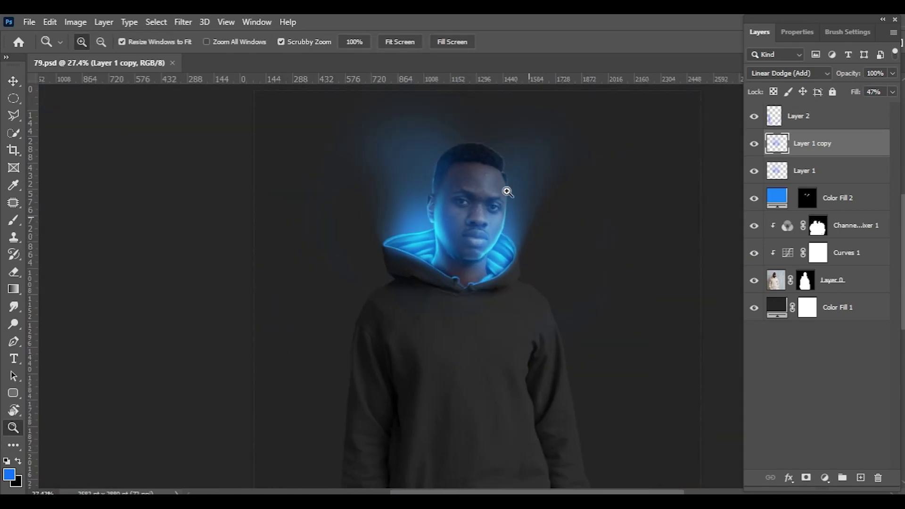
text(v)
key(ctrl+e)
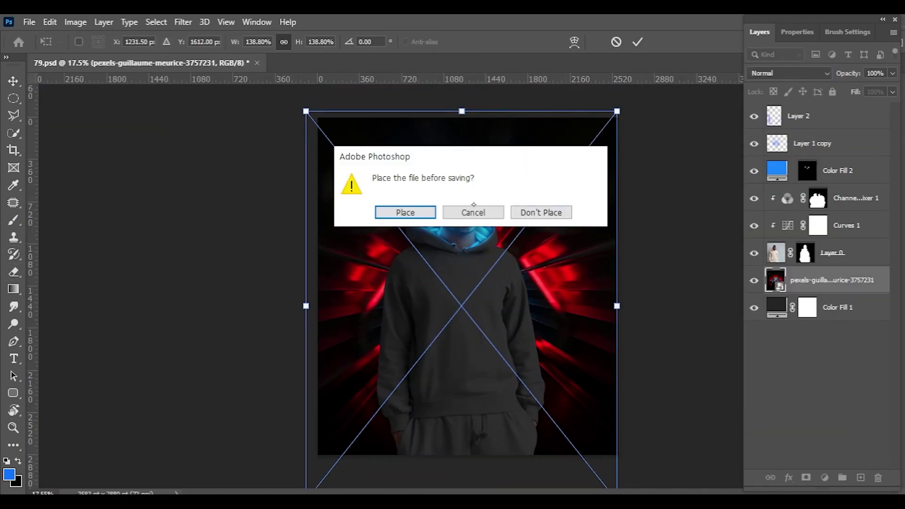
Place the tunnel image as a Lens-Blurred background and add a darkening curve
click(808, 396)
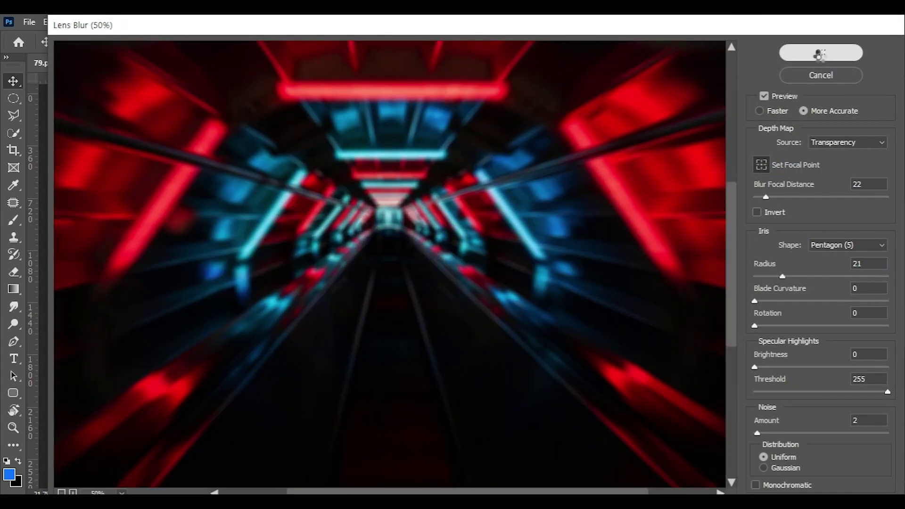
click(820, 53)
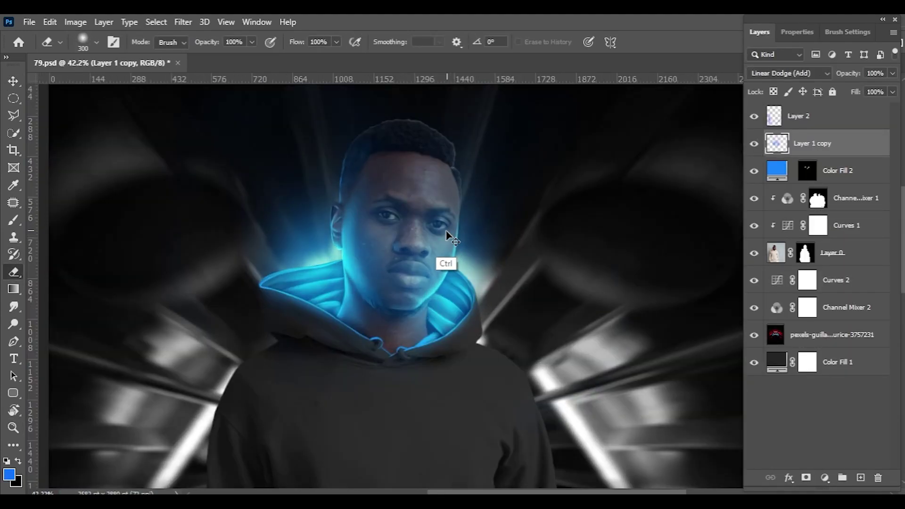
click(777, 281)
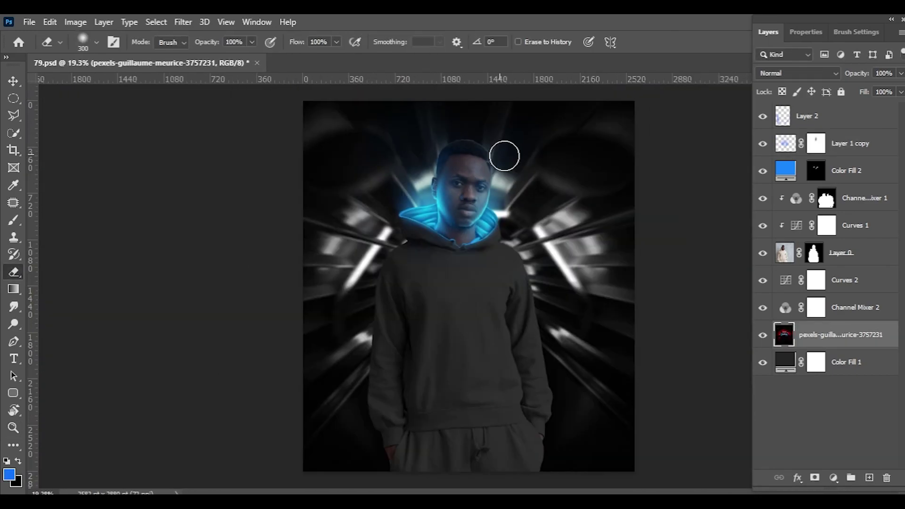
Pull the Curves 2 point down to 180→129 to darken the scene
double_click(785, 280)
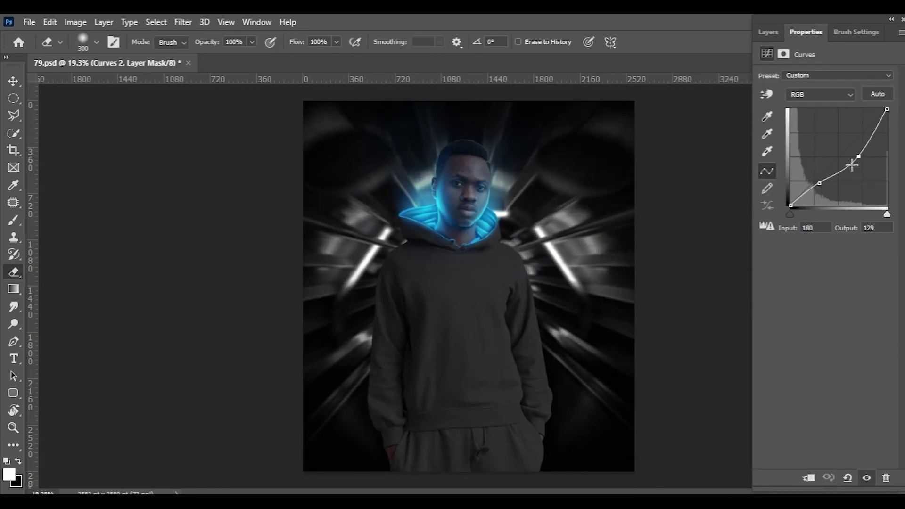
drag(855, 157, 858, 151)
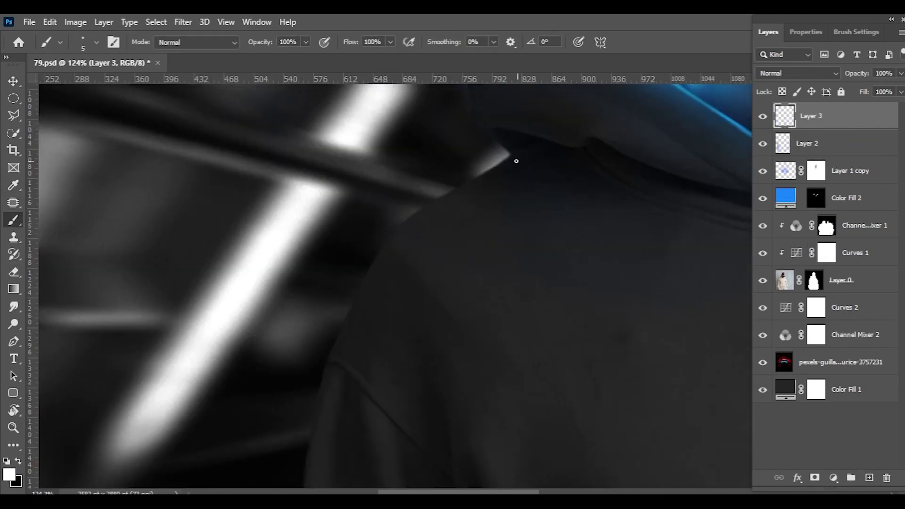
Paint a thin white rim light down the hoodie's shoulder edge
drag(377, 231, 448, 87)
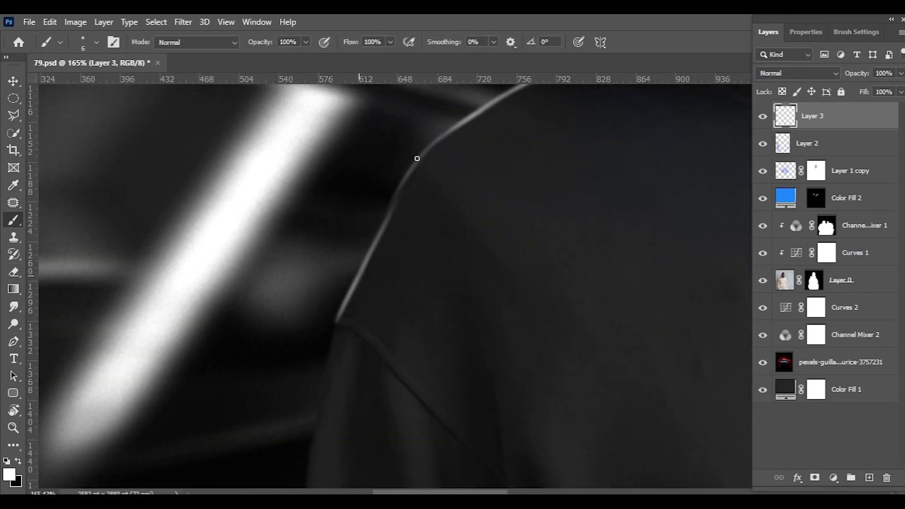
drag(386, 237, 375, 209)
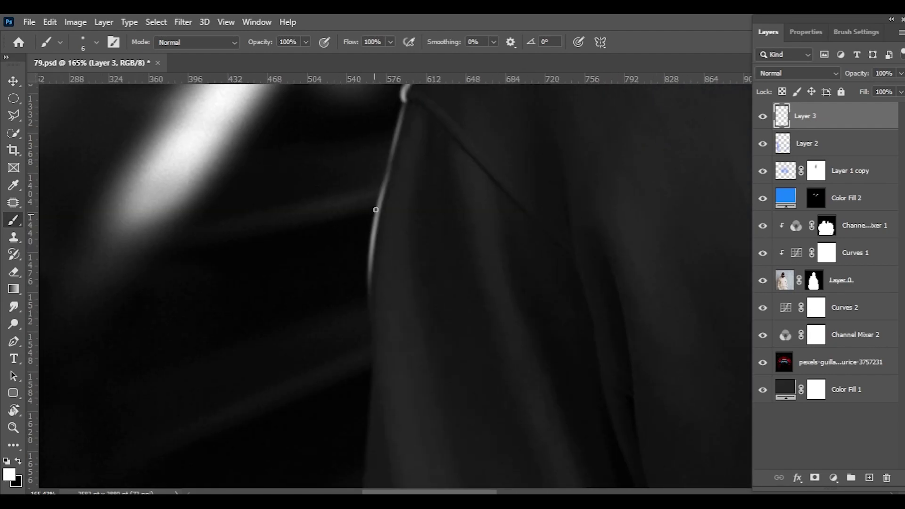
scroll(377, 341, down, 10)
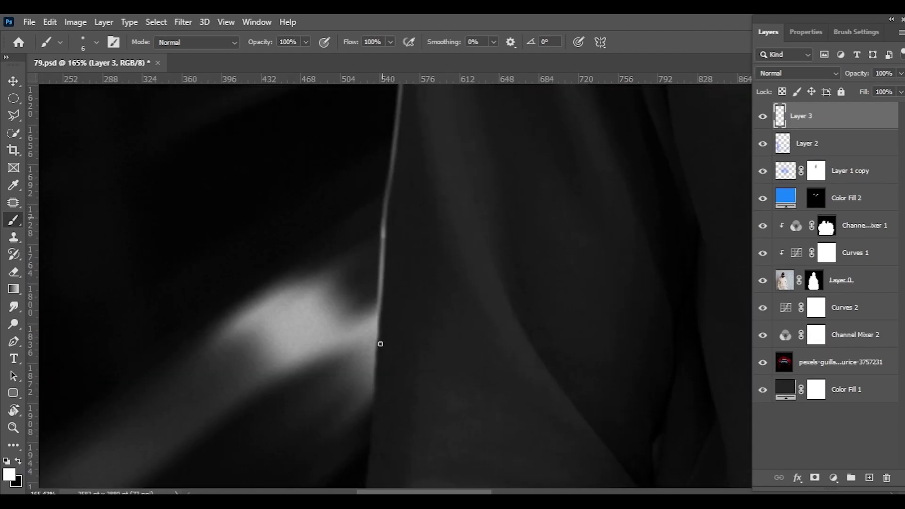
drag(406, 86, 394, 224)
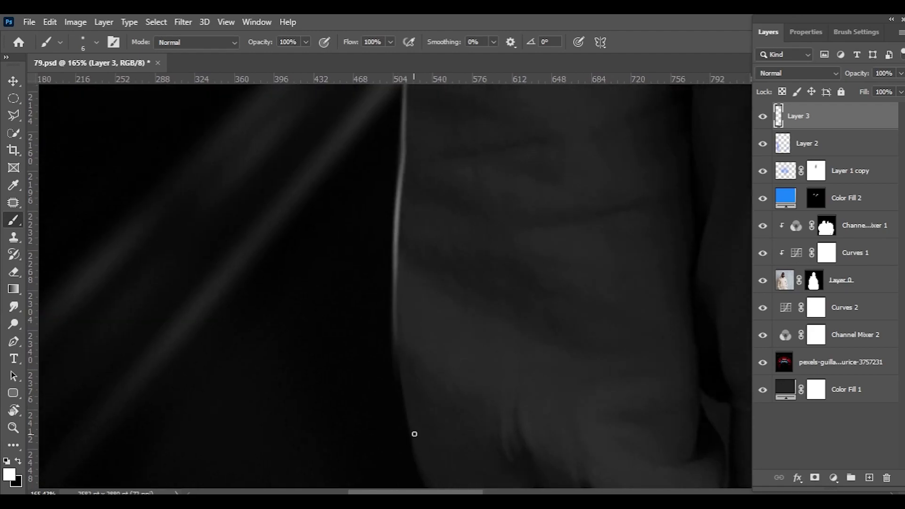
scroll(414, 431, down, 5)
scroll(437, 222, up, 5)
scroll(401, 129, down, 2)
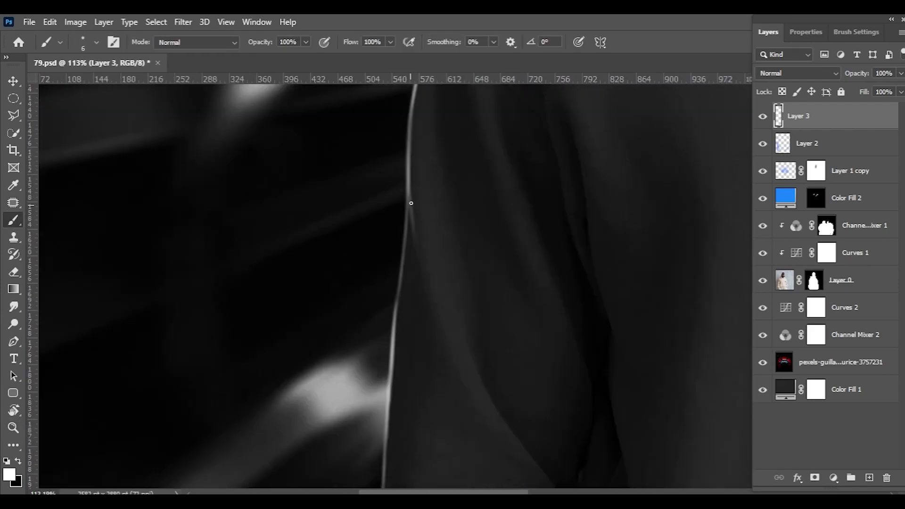
scroll(439, 328, up, 2)
scroll(396, 174, down, 4)
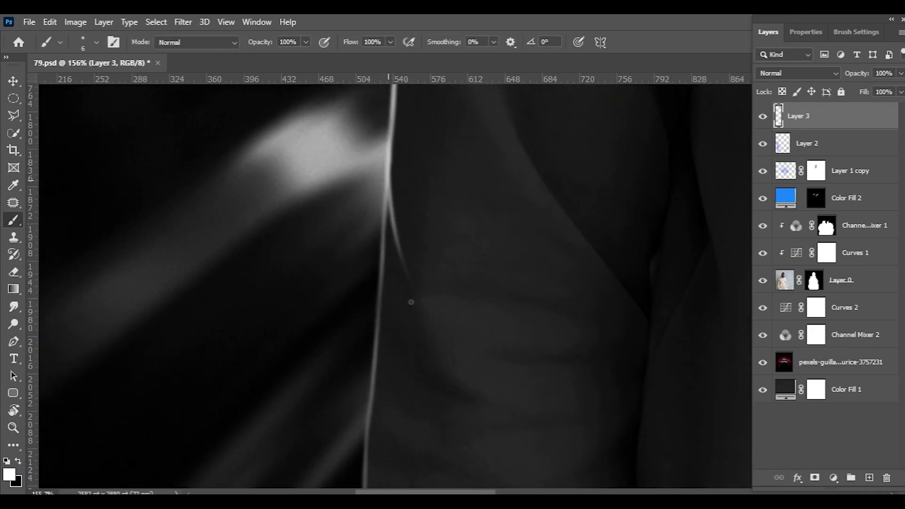
scroll(411, 303, down, 2)
scroll(419, 269, down, 2)
scroll(384, 311, up, 5)
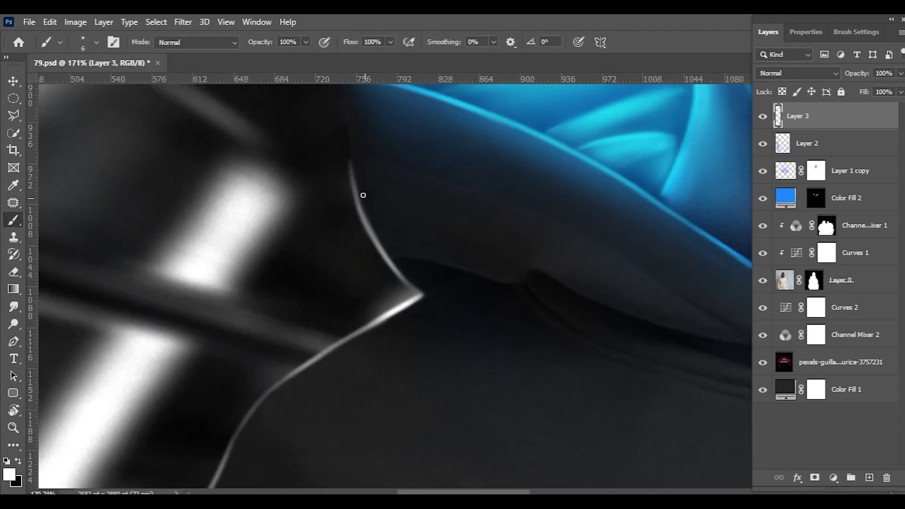
scroll(363, 195, down, 3)
scroll(374, 206, up, 3)
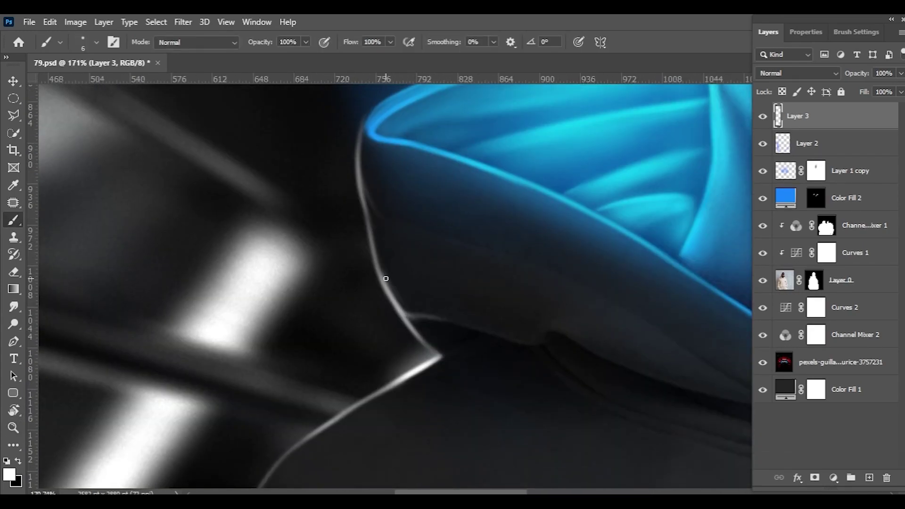
scroll(386, 279, down, 3)
scroll(533, 150, up, 3)
scroll(491, 214, up, 2)
With a smaller brush, paint rim light along the right, left and top hair edges
key(bracketleft)
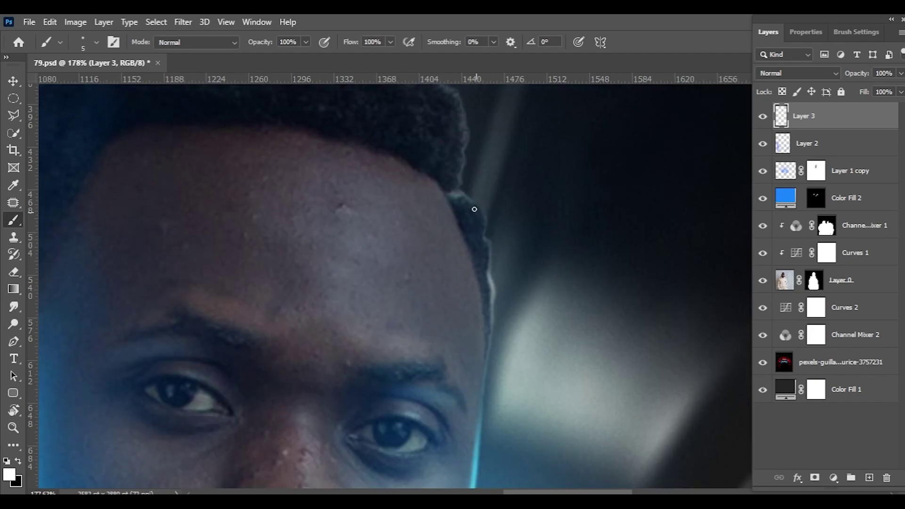
drag(474, 209, 486, 236)
scroll(477, 213, up, 3)
drag(485, 278, 480, 193)
scroll(435, 189, up, 1)
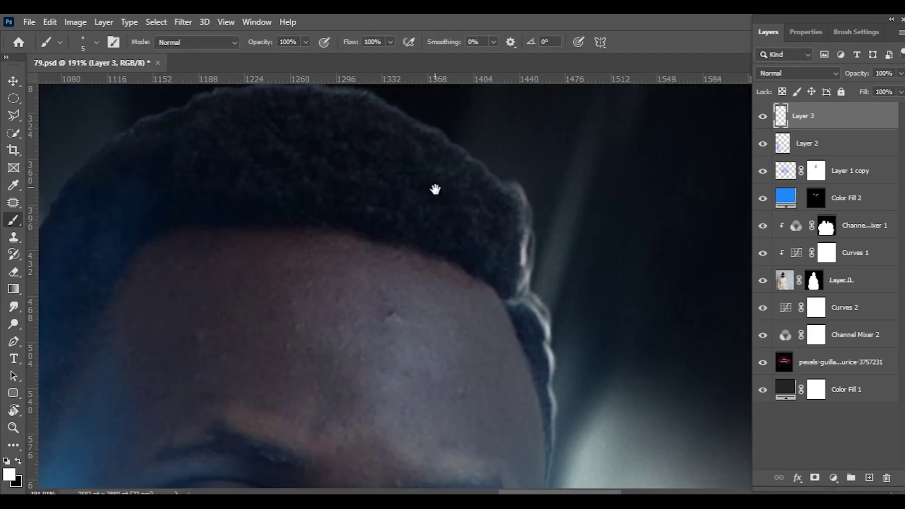
scroll(300, 187, up, 3)
scroll(300, 187, left, 3)
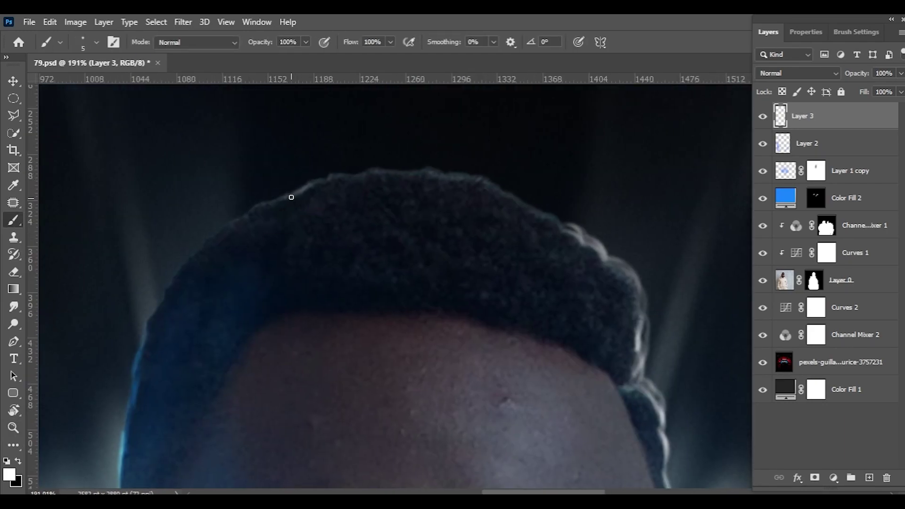
drag(215, 223, 206, 237)
drag(210, 240, 326, 188)
scroll(282, 200, up, 2)
scroll(281, 200, right, 4)
drag(249, 205, 351, 186)
Add more thin rim-light strokes along the hoodie outline
scroll(362, 201, down, 1)
scroll(362, 201, right, 3)
scroll(429, 245, down, 2)
drag(426, 236, 440, 254)
scroll(438, 250, down, 2)
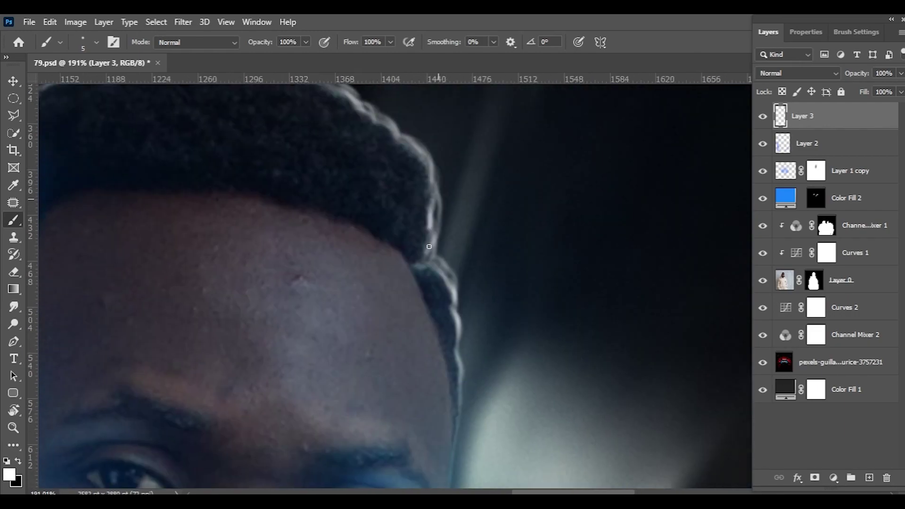
scroll(448, 259, down, 3)
drag(467, 193, 452, 307)
scroll(452, 236, up, 2)
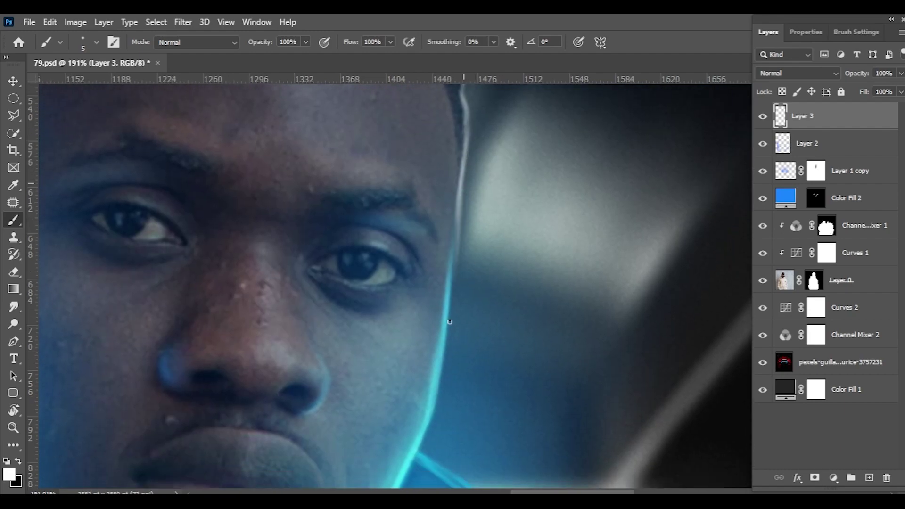
scroll(424, 243, up, 3)
scroll(422, 232, up, 2)
With a finer brush, trace rim light along the hood edge near the neckline
key(bracketleft)
key(bracketleft)
key(bracketleft)
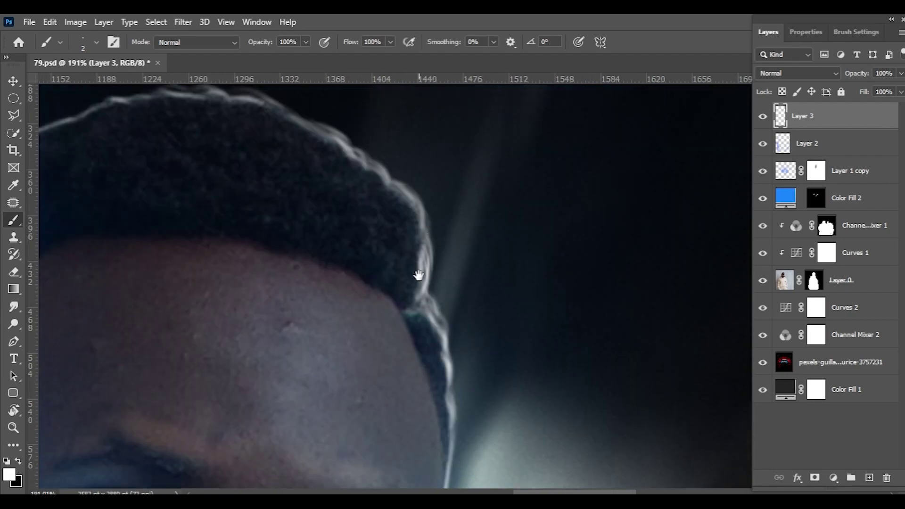
drag(453, 252, 464, 222)
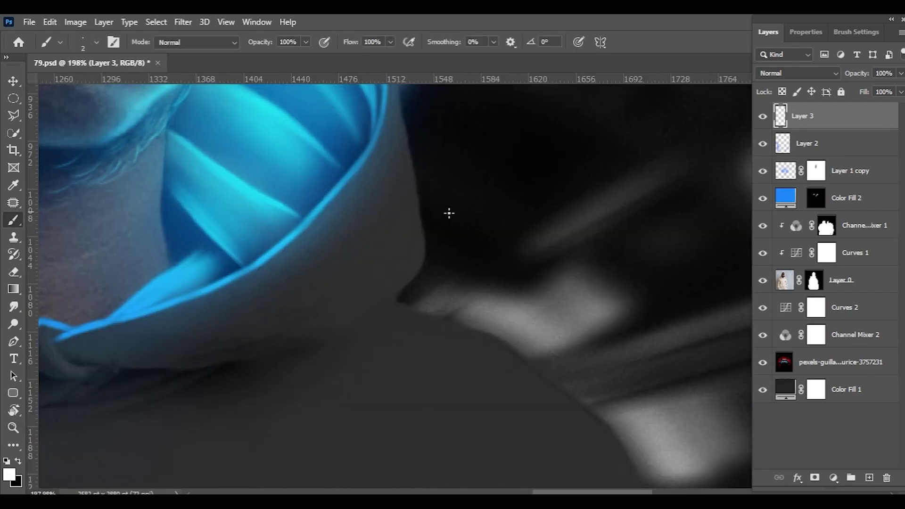
scroll(430, 257, up, 2)
drag(389, 198, 404, 308)
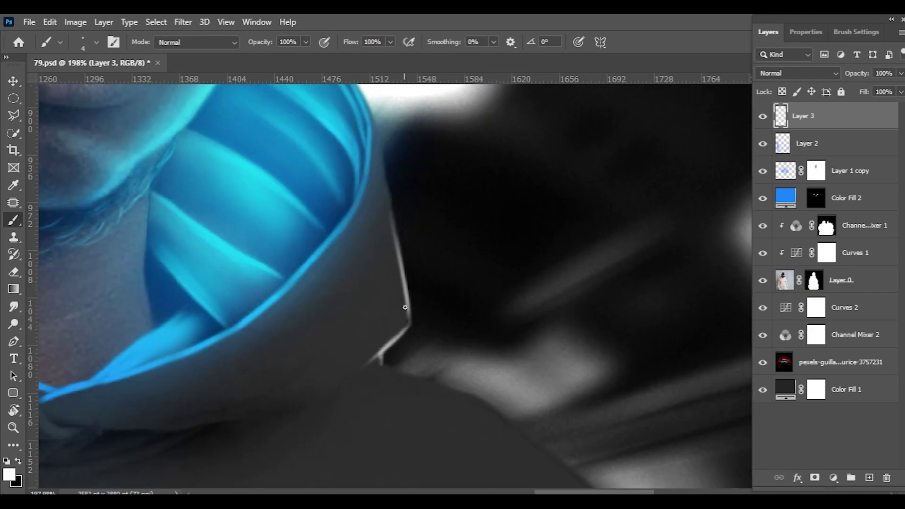
scroll(410, 292, up, 2)
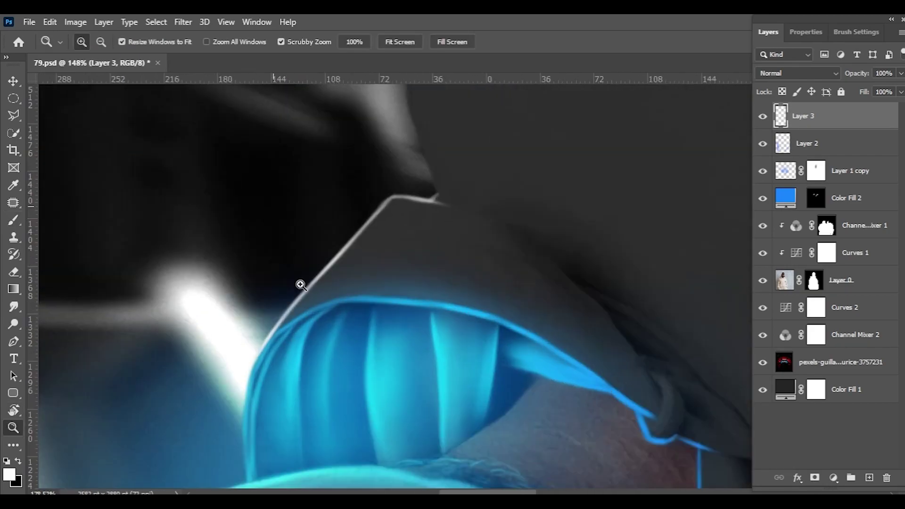
drag(299, 287, 316, 254)
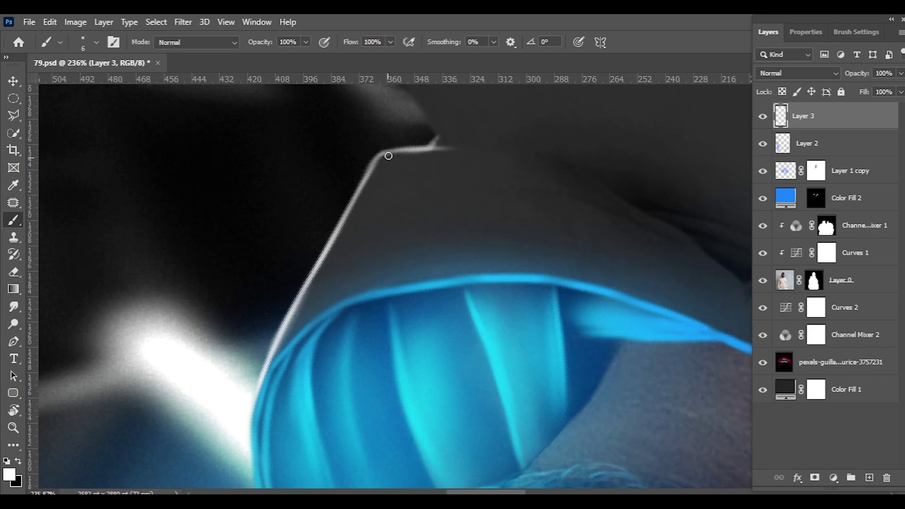
scroll(389, 156, up, 6)
scroll(370, 251, up, 3)
scroll(380, 289, up, 1)
scroll(378, 243, up, 2)
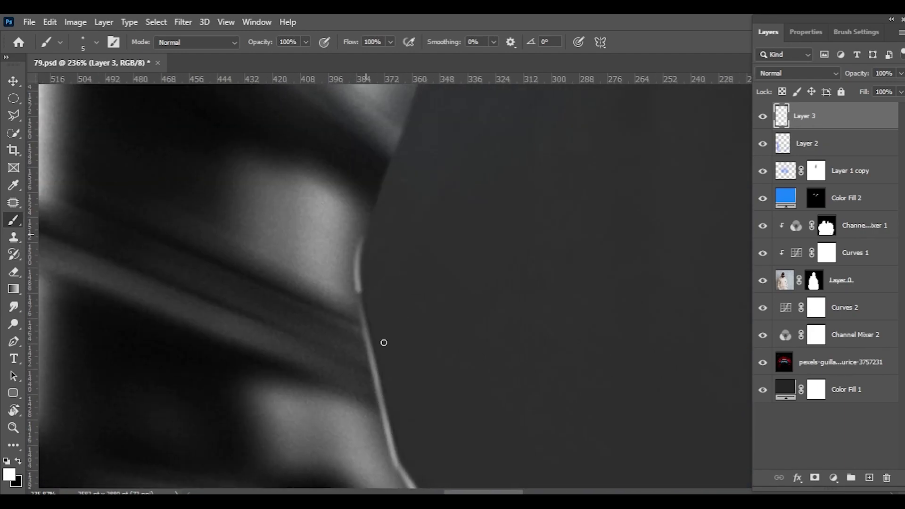
drag(384, 342, 111, 188)
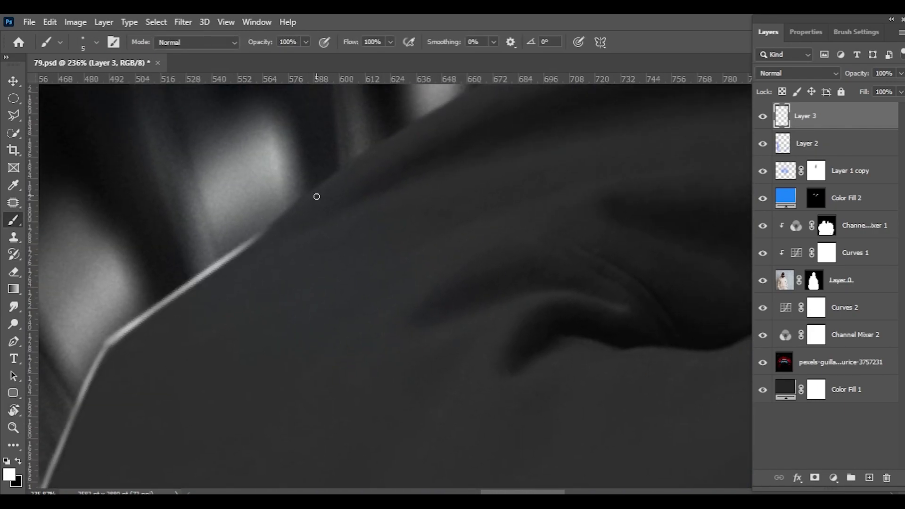
Rotate the view to follow the arm edge and finish its rim light
scroll(283, 212, down, 2)
scroll(238, 232, down, 2)
scroll(344, 203, down, 2)
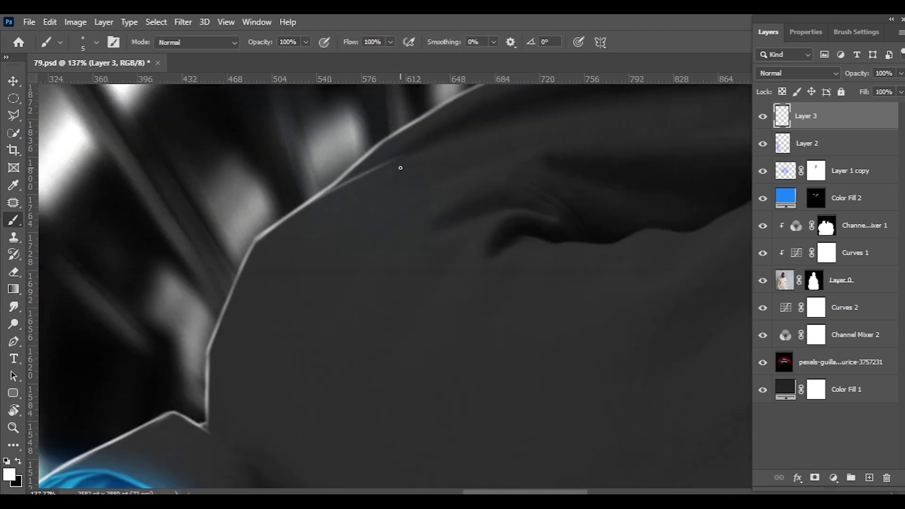
scroll(495, 137, up, 2)
mouse_move(418, 176)
mouse_down()
mouse_move(300, 279)
mouse_move(440, 128)
mouse_move(412, 235)
mouse_up()
scroll(384, 282, up, 2)
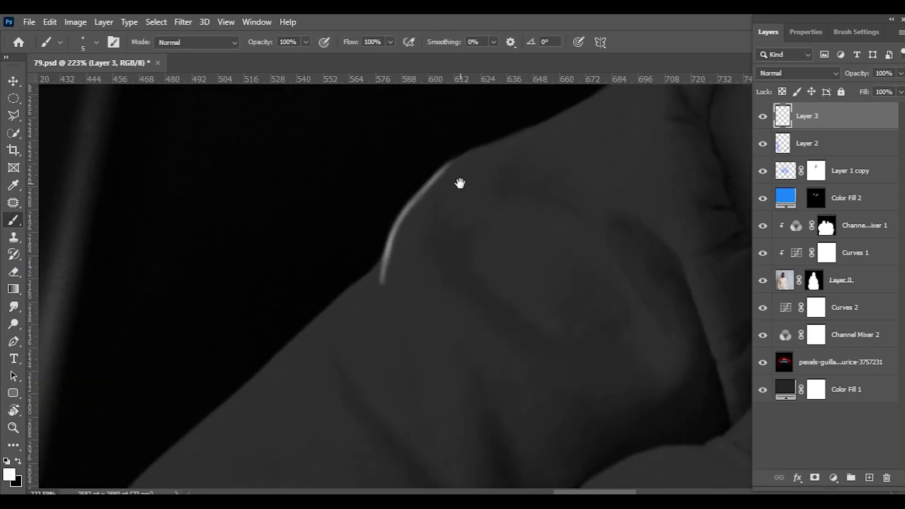
scroll(471, 202, up, 2)
scroll(477, 186, down, 4)
scroll(490, 185, up, 2)
scroll(505, 184, up, 2)
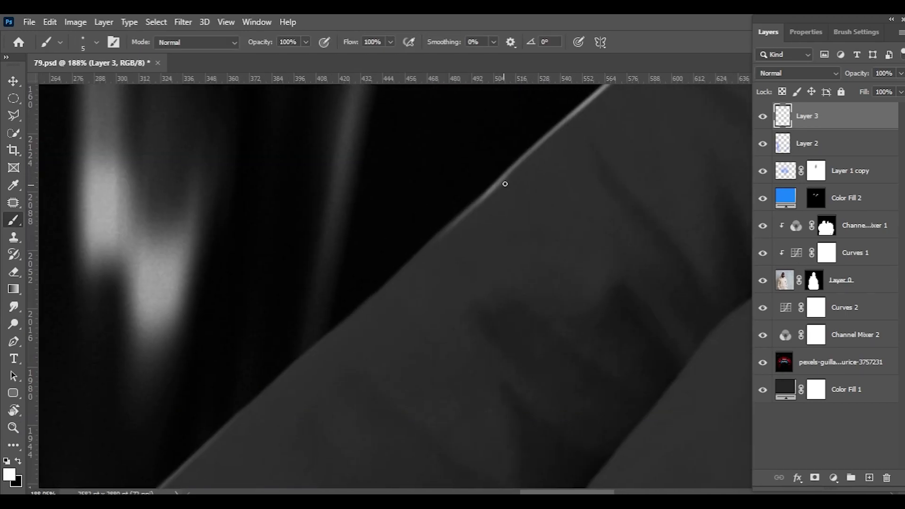
scroll(524, 176, up, 2)
scroll(371, 282, up, 1)
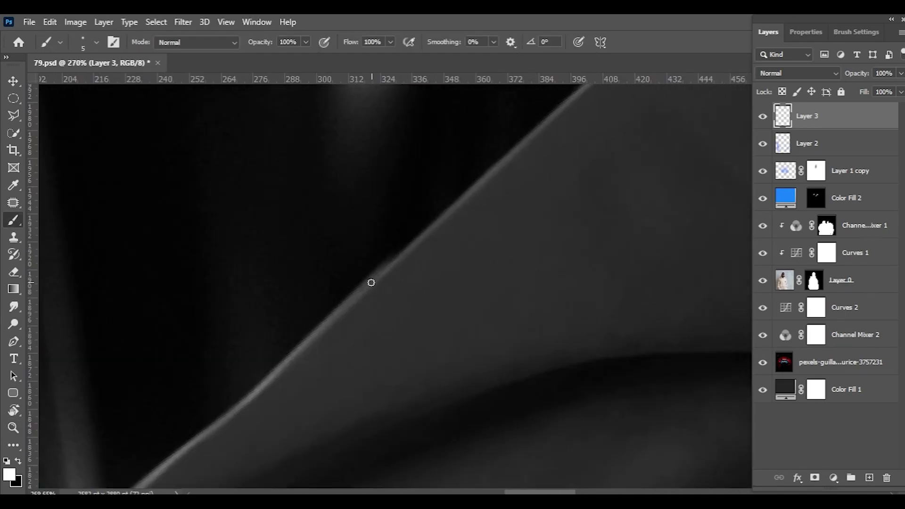
scroll(371, 282, down, 5)
scroll(402, 254, up, 5)
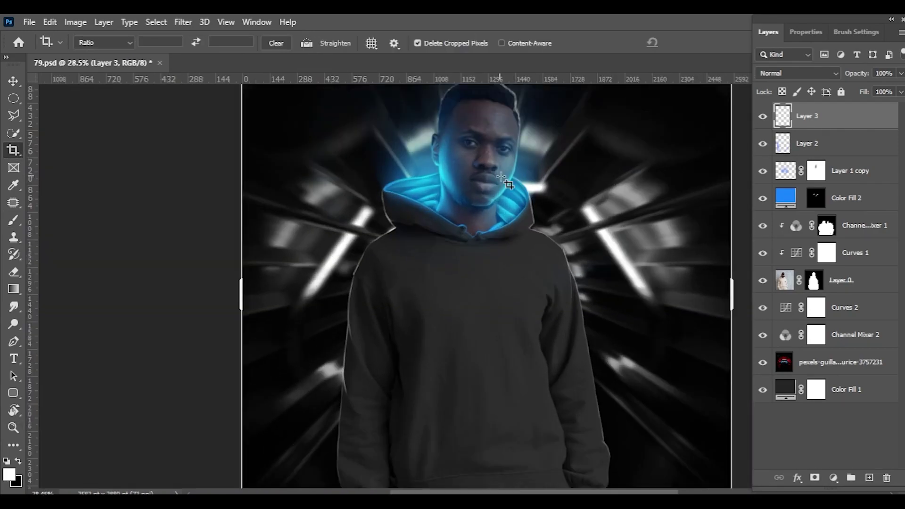
Add a new empty Overlay layer lower in the stack and save the document
key(v)
click(858, 302)
key(ctrl+shift+alt+n)
key(b)
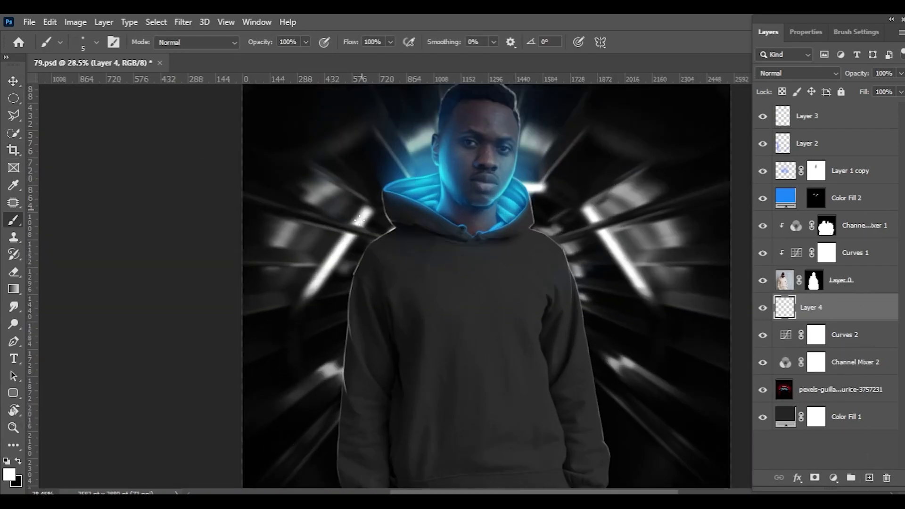
click(797, 73)
click(778, 112)
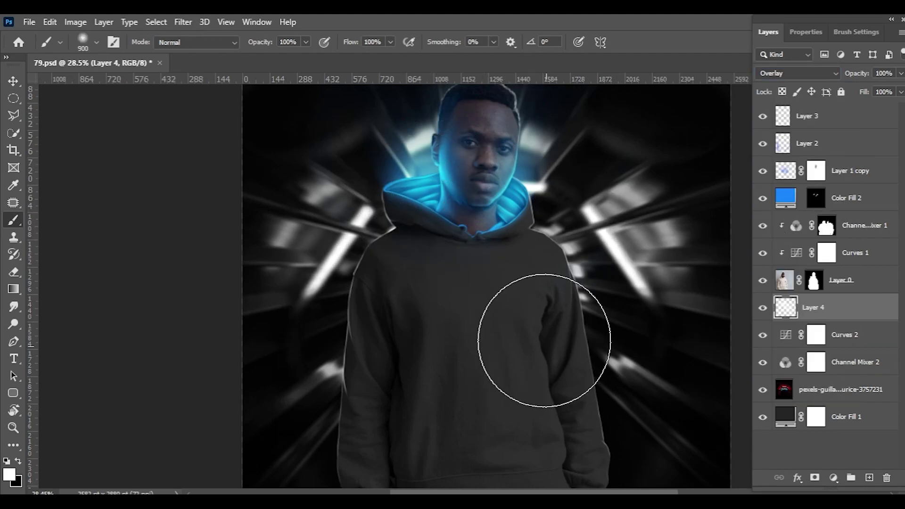
key(ctrl+s)
Zoom in on the face and hood and set up a small brush on Layer 3
key(z)
drag(192, 162, 358, 194)
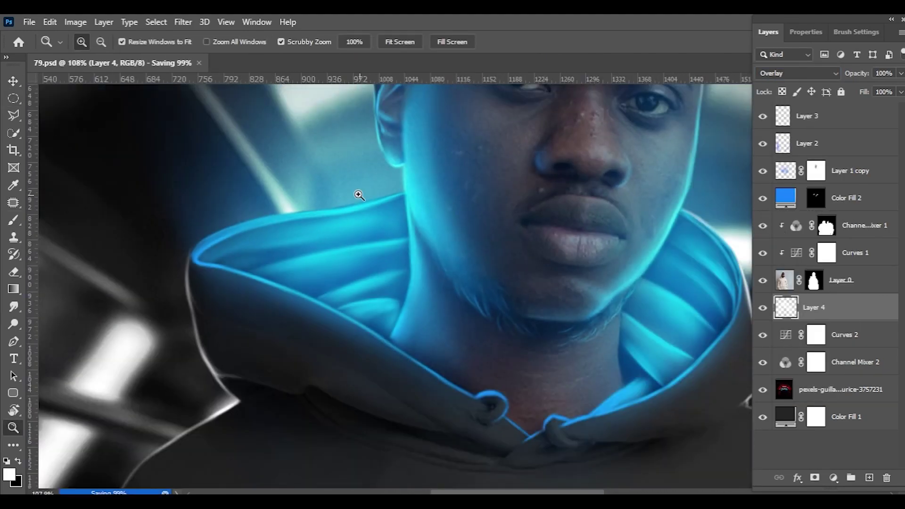
scroll(222, 259, up, 3)
scroll(191, 293, up, 3)
key(alt+period)
key(b)
right_click(262, 214)
key(Escape)
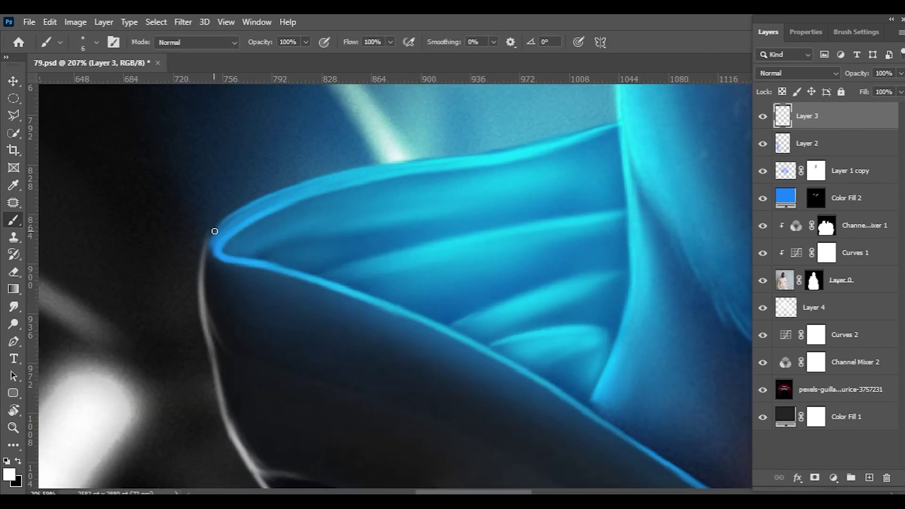
scroll(141, 337, down, 2)
scroll(277, 259, up, 3)
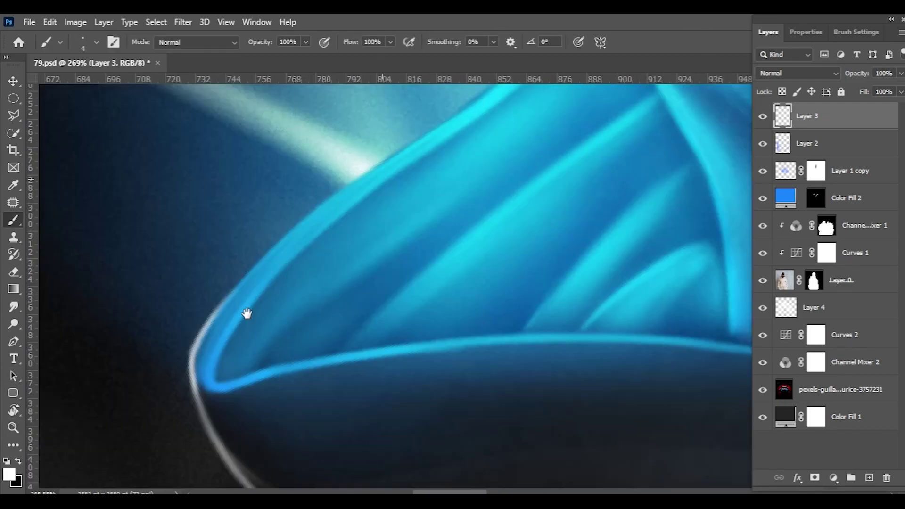
Trace rim light along the lower hood edge, face, neck and cheek
drag(451, 134, 409, 160)
scroll(350, 168, down, 5)
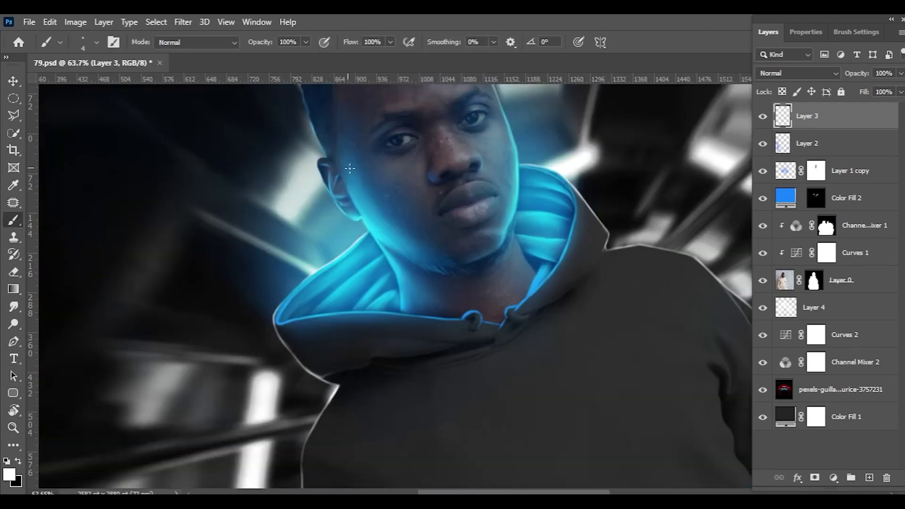
scroll(300, 277, up, 5)
drag(390, 228, 357, 282)
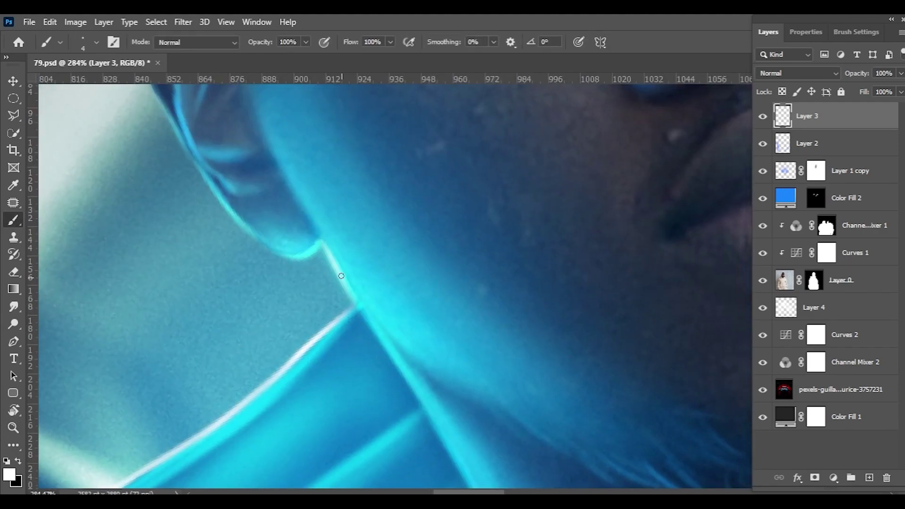
scroll(505, 219, down, 3)
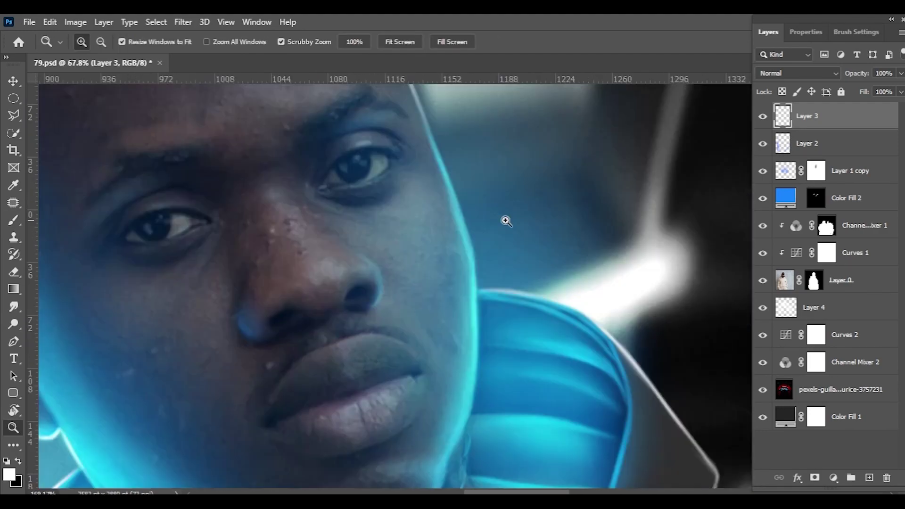
scroll(464, 194, up, 2)
scroll(481, 318, up, 2)
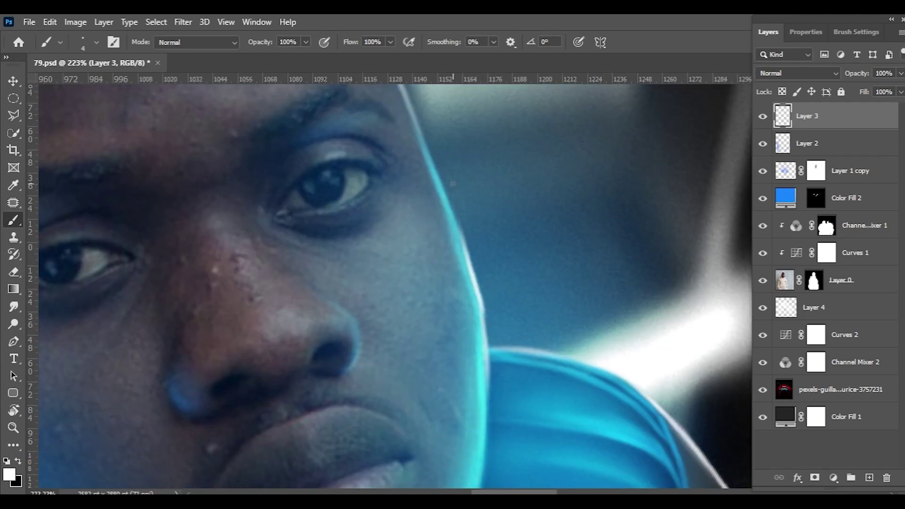
mouse_move(453, 183)
mouse_down()
mouse_move(426, 321)
mouse_move(499, 148)
mouse_up()
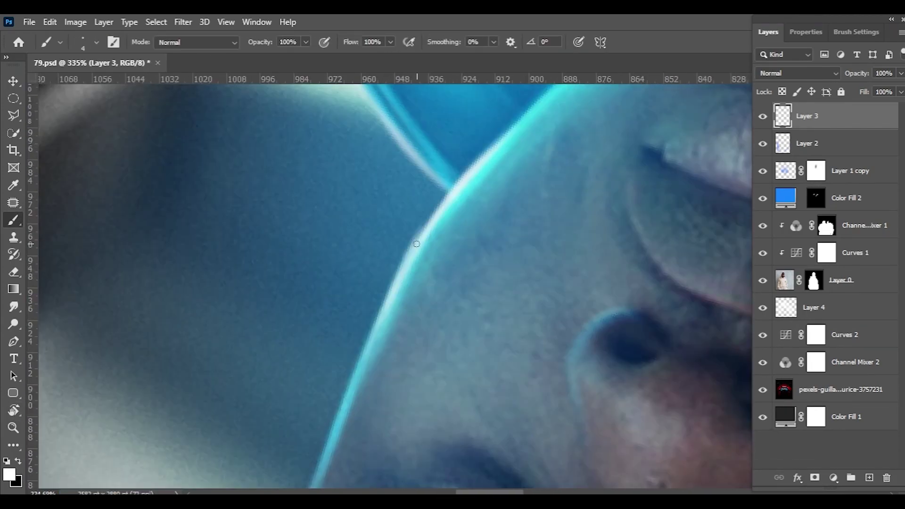
Fit the image upright on screen and zoom in on the hoodie collar
key(v)
key(ctrl+0)
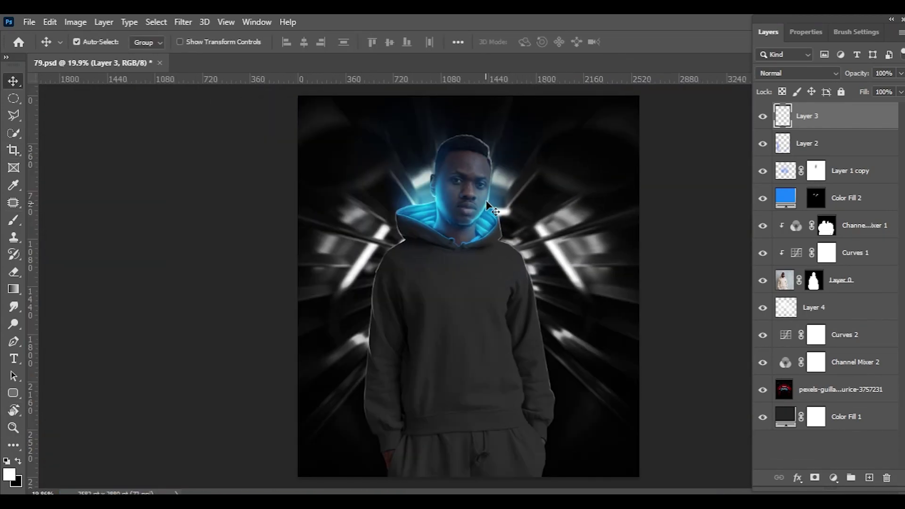
key(z)
drag(487, 203, 550, 242)
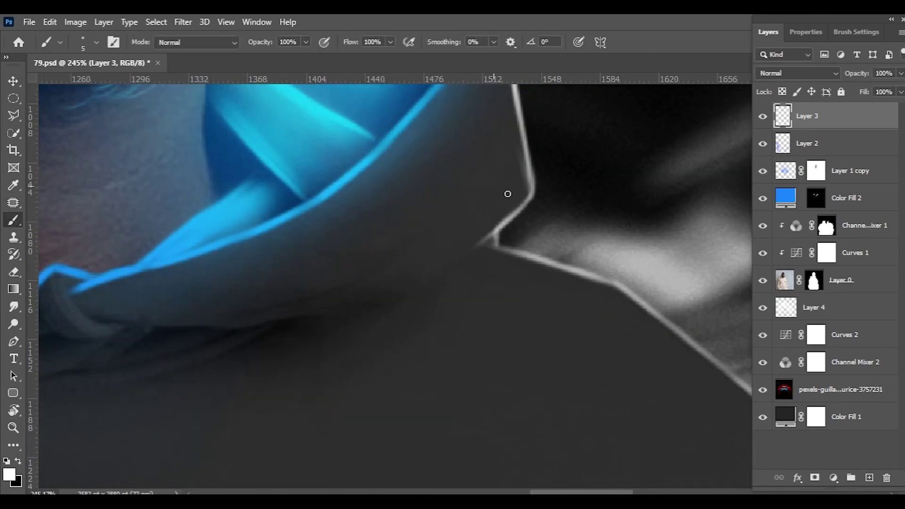
Zoom in on the face and collar and erase stray glow on Layer 2
scroll(483, 244, down, 3)
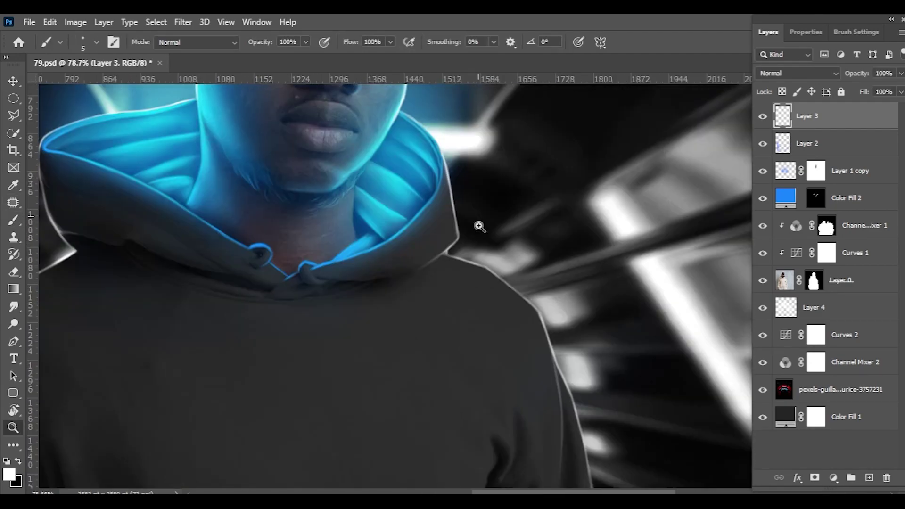
key(z)
key(ctrl+0)
drag(462, 252, 497, 253)
scroll(498, 252, down, 1)
click(816, 171)
click(807, 143)
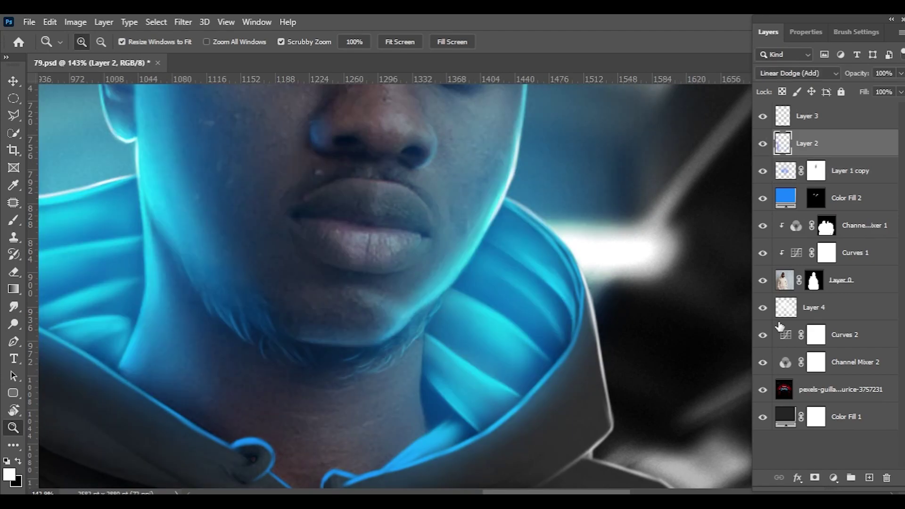
key(e)
scroll(372, 310, down, 2)
scroll(360, 201, down, 2)
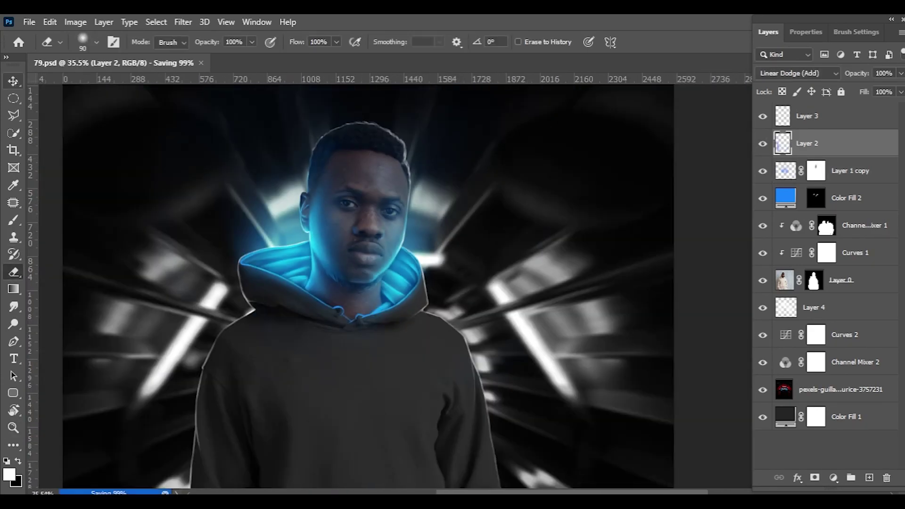
Darken the Layer 1 copy glow with Hue/Saturation Lightness -15 and save
key(v)
click(304, 267)
scroll(303, 266, up, 2)
click(75, 22)
click(236, 126)
drag(705, 193, 695, 193)
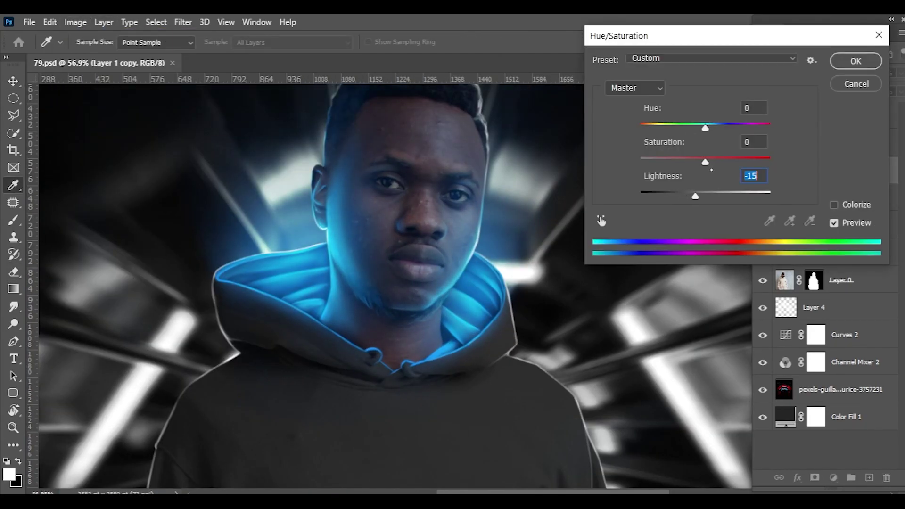
key(Return)
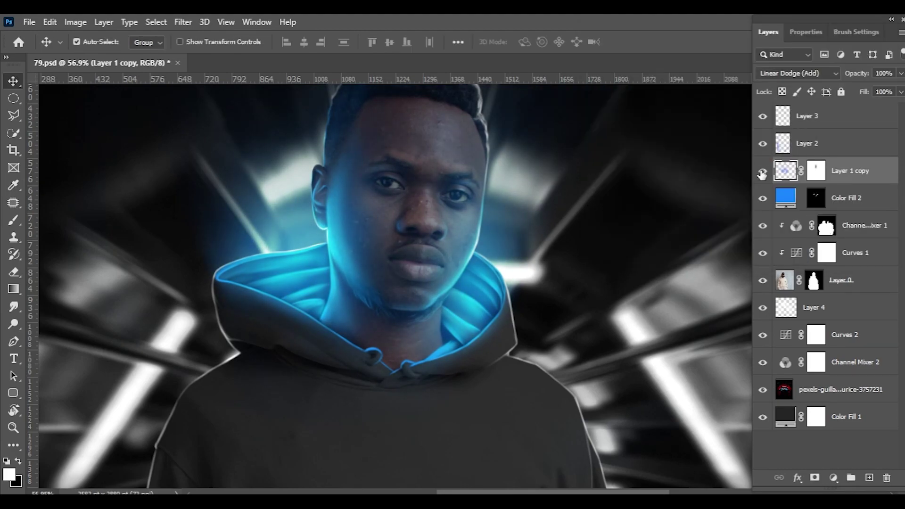
key(ctrl+0)
key(ctrl+s)
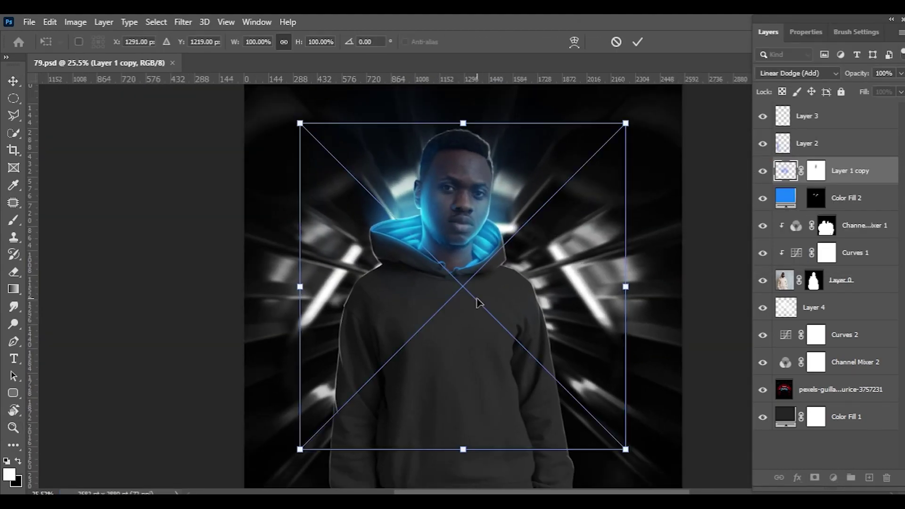
Place particle image 14 below Layer 4, enlarge it, and blend it with Linear Dodge (Add)
key(Return)
drag(824, 242, 824, 330)
key(ctrl+0)
key(ctrl+t)
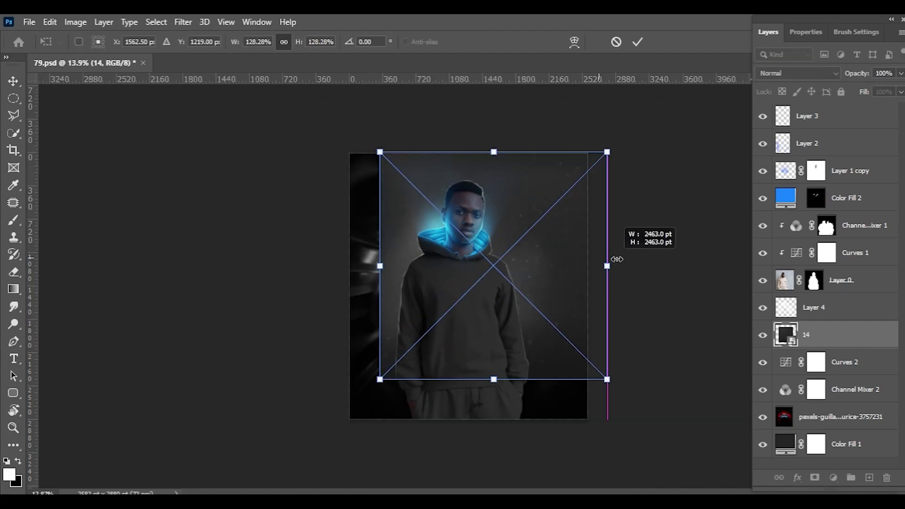
key(Return)
click(797, 73)
click(802, 211)
drag(570, 195, 594, 196)
Darken the particle background with Levels, setting the black input to 48
key(ctrl+l)
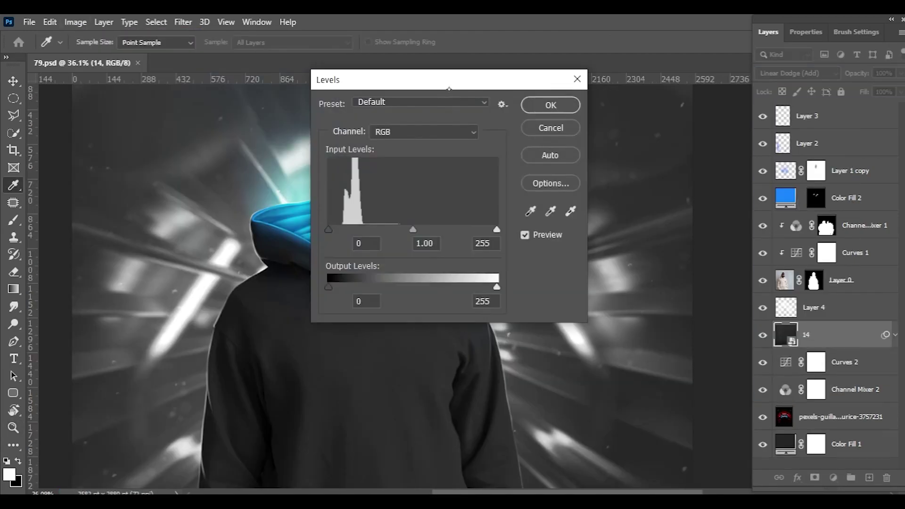
drag(443, 77, 611, 24)
drag(497, 173, 527, 173)
key(Return)
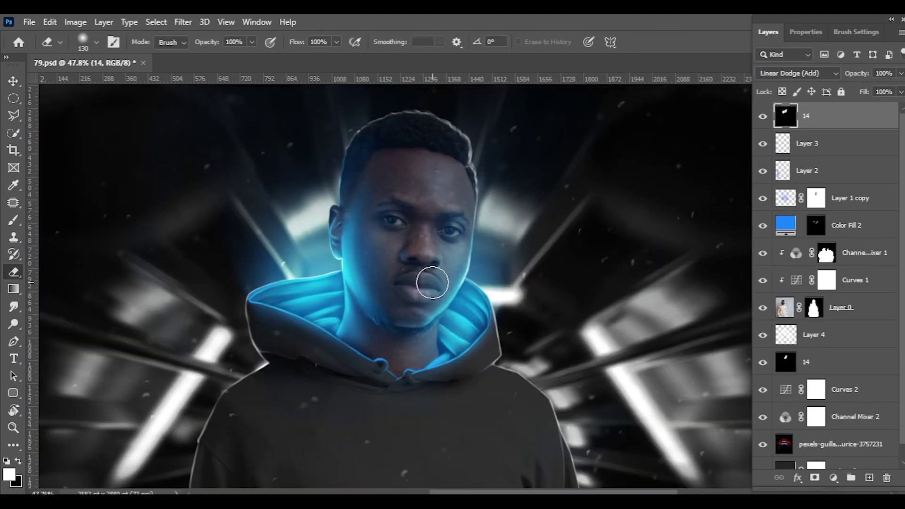
Erase particles off the face and stamp all visible layers into new Layer 5
key(z)
drag(424, 283, 47, 205)
key(bracketright)
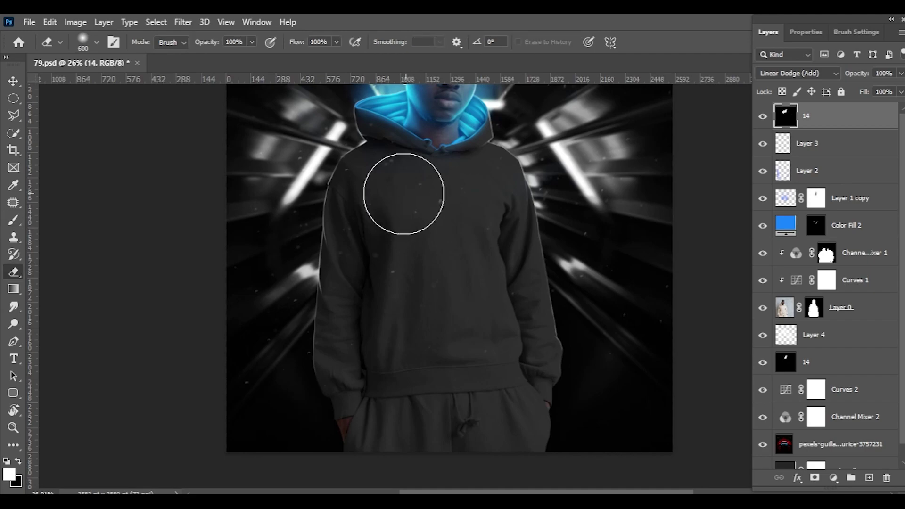
key(ctrl+minus)
key(v)
key(ctrl+shift+alt+e)
click(183, 22)
In the Camera Raw Filter, set Contrast to +10 and Vignetting to -20
click(218, 121)
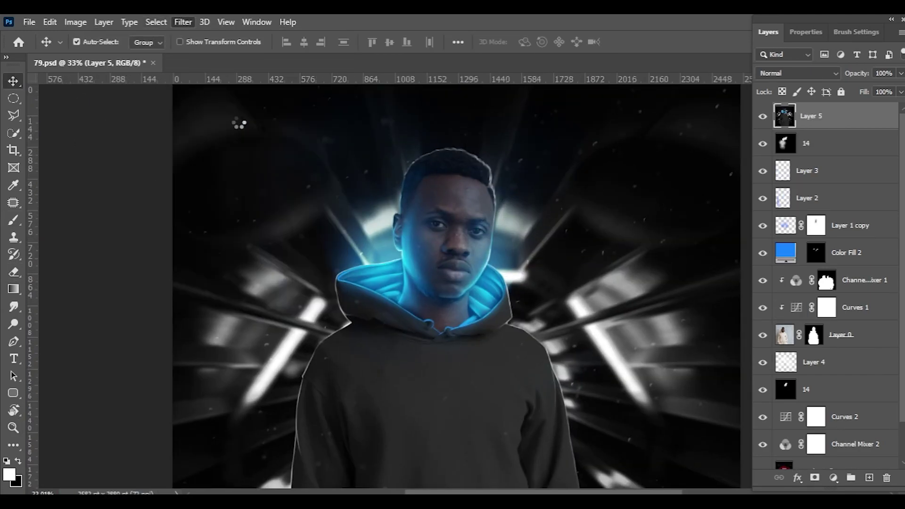
drag(745, 292, 755, 293)
click(745, 313)
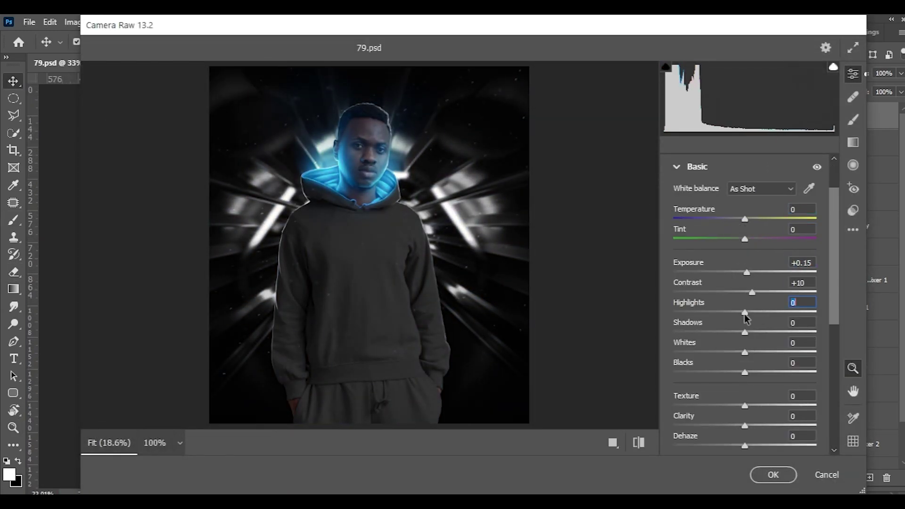
scroll(745, 330, down, 5)
scroll(745, 330, down, 5)
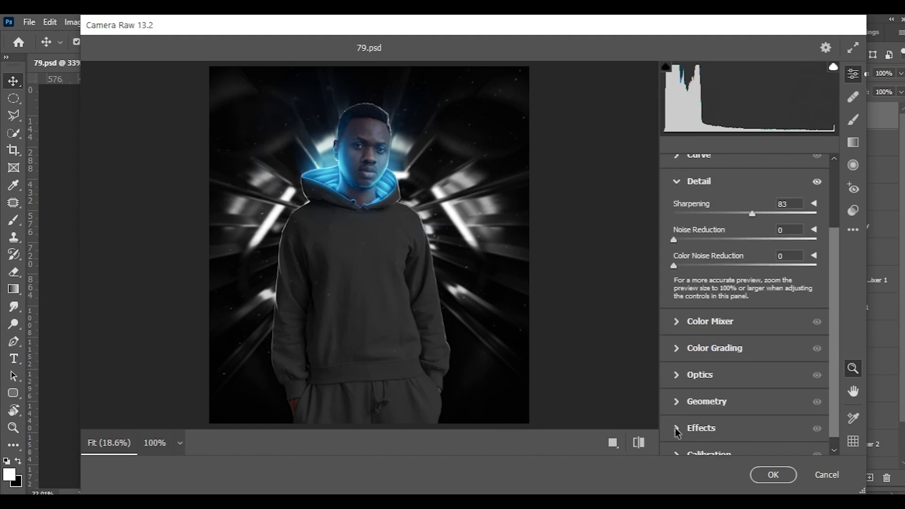
drag(745, 416, 731, 417)
Adjust the tone curve on an enlarged preview, then bring up the colour grading wheels
click(679, 201)
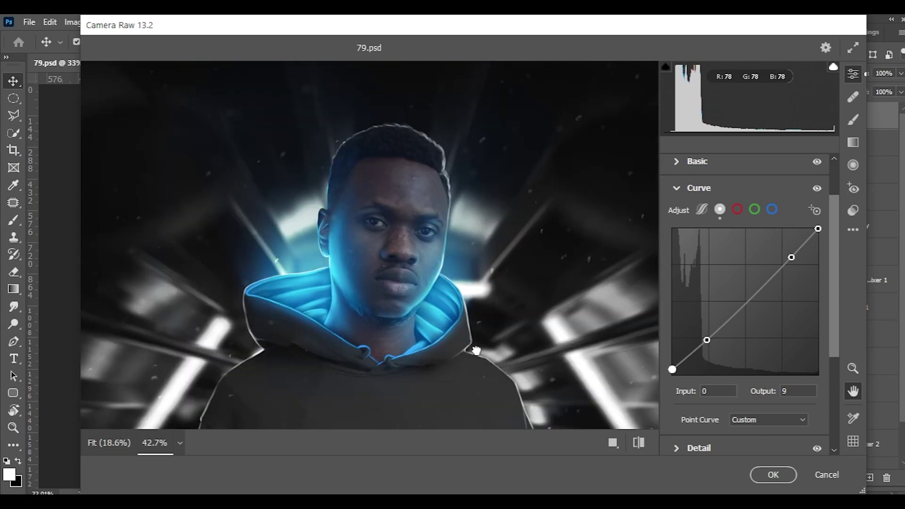
drag(587, 300, 472, 307)
scroll(754, 298, down, 5)
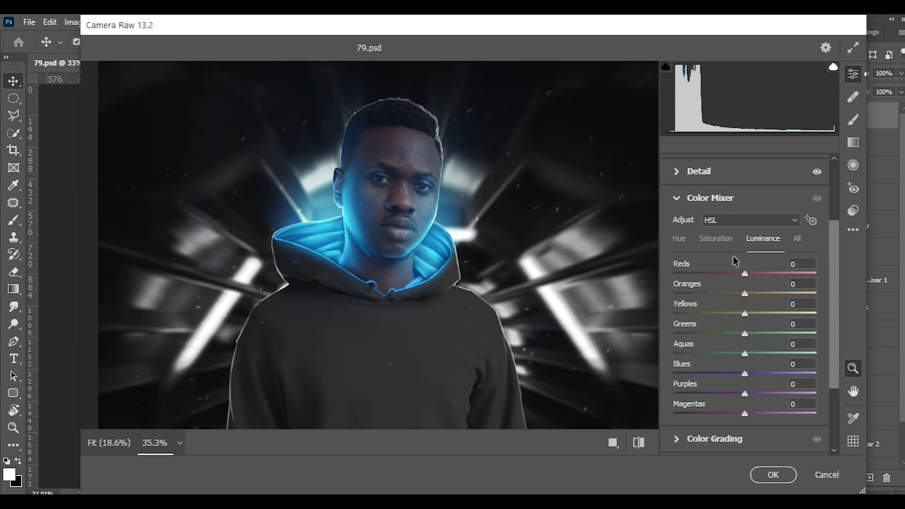
scroll(734, 283, down, 1)
click(712, 377)
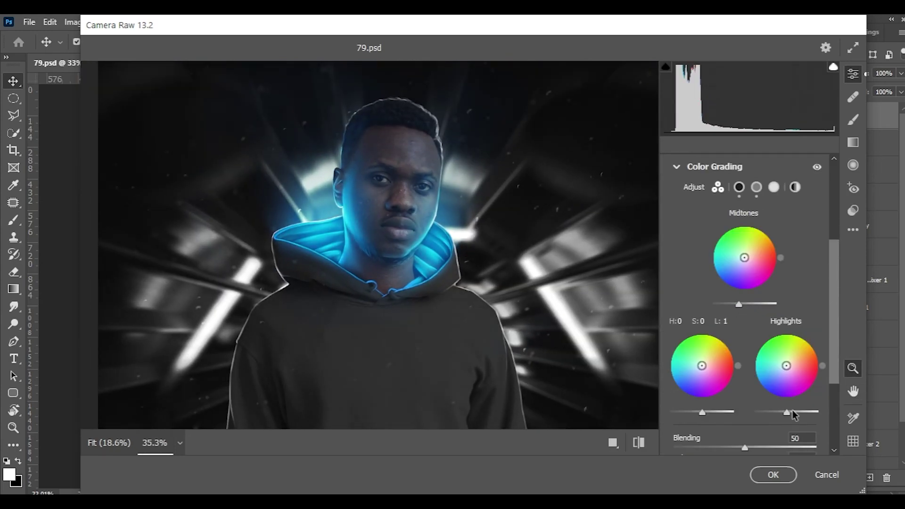